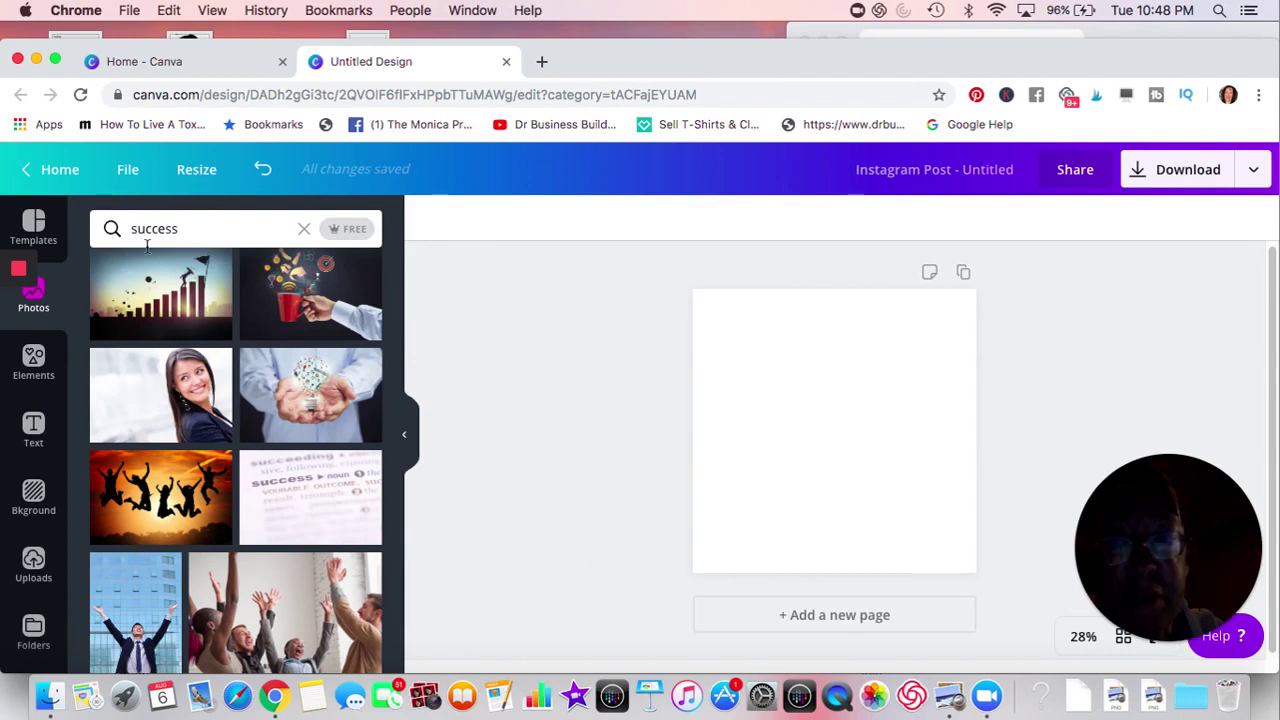
Step: Add the smiling woman photo and enlarge it over the page, shifting it left so she sits right
click(157, 401)
drag(721, 355, 634, 252)
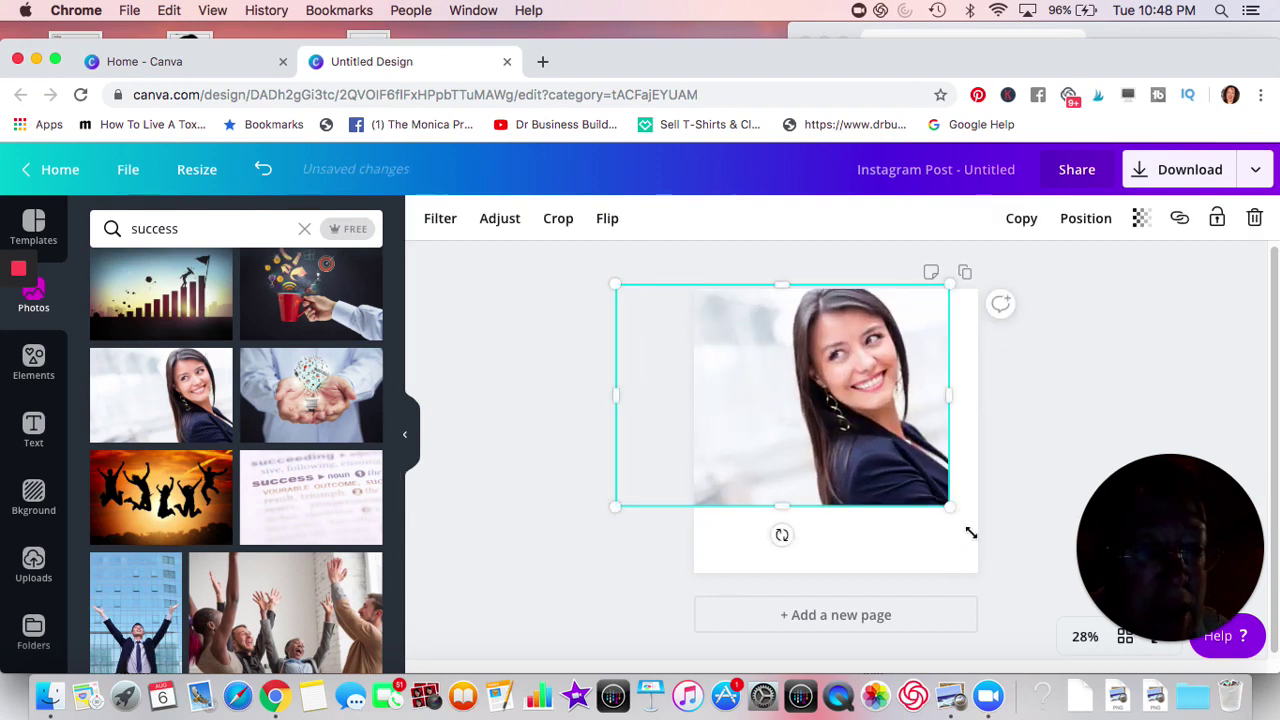
drag(970, 533, 1014, 605)
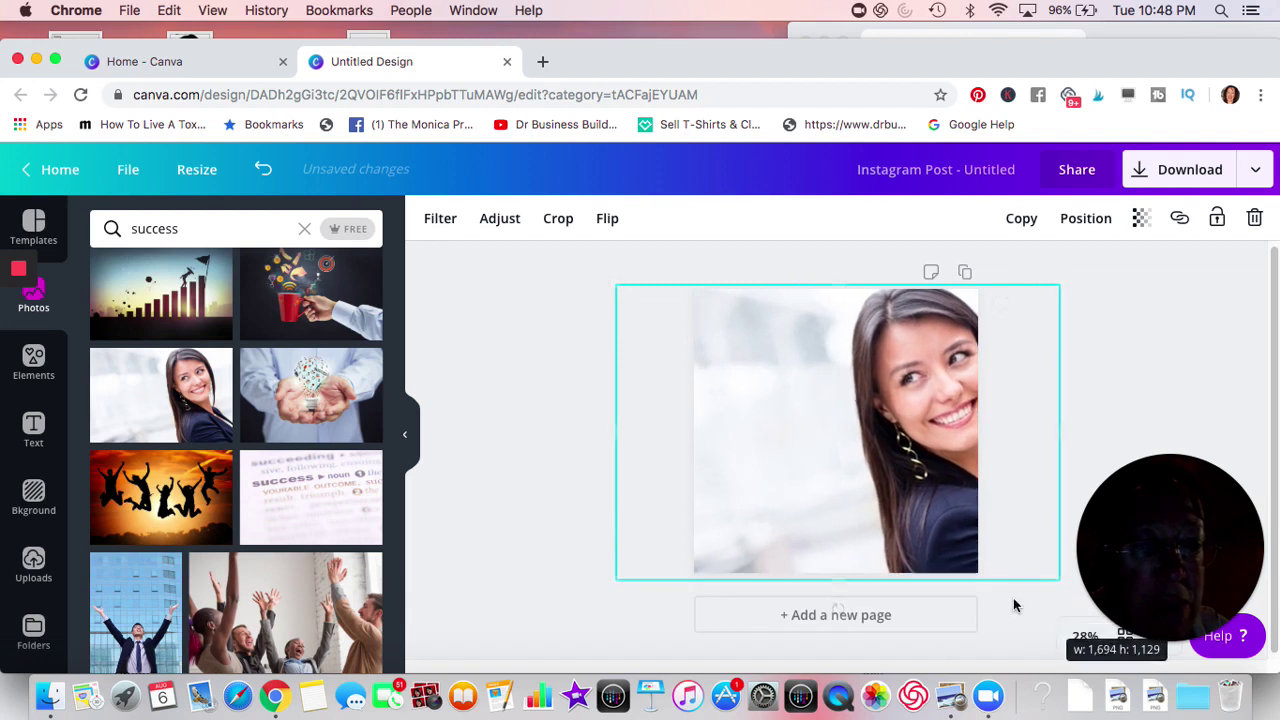
drag(957, 563, 910, 567)
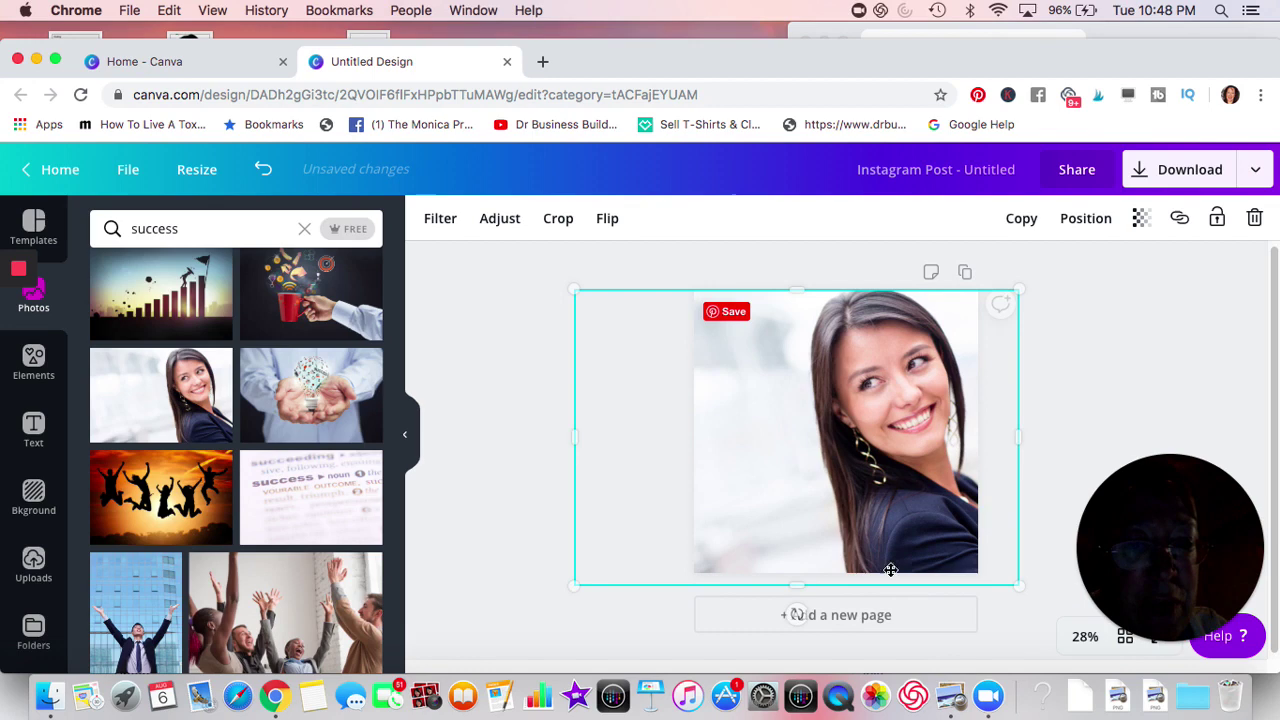
Step: Add a heading text box and move it to the left side of the photo
click(489, 474)
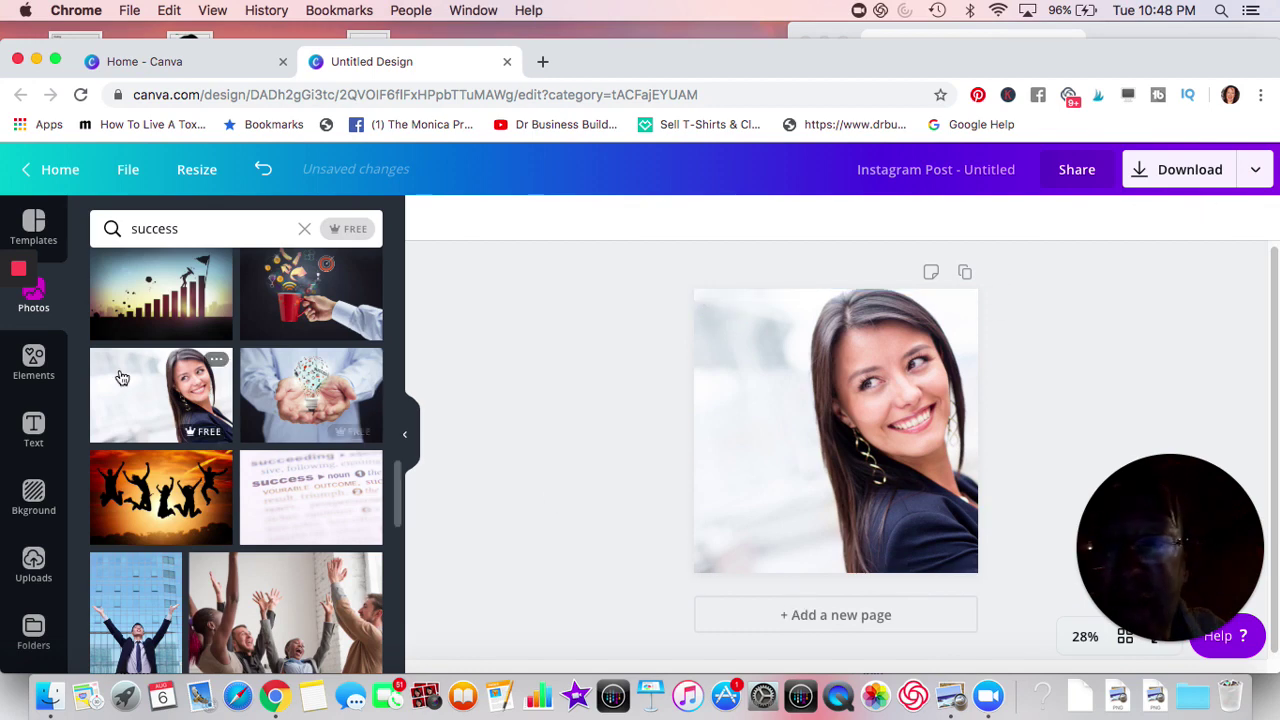
click(34, 424)
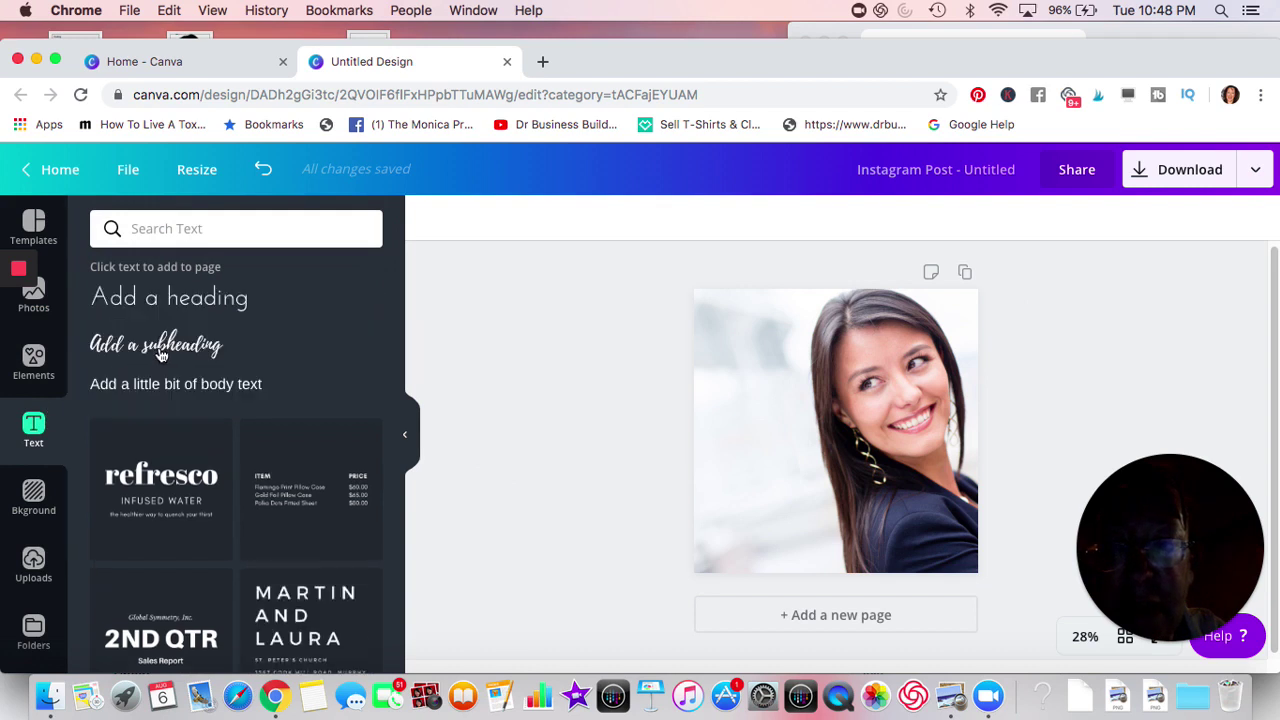
click(170, 299)
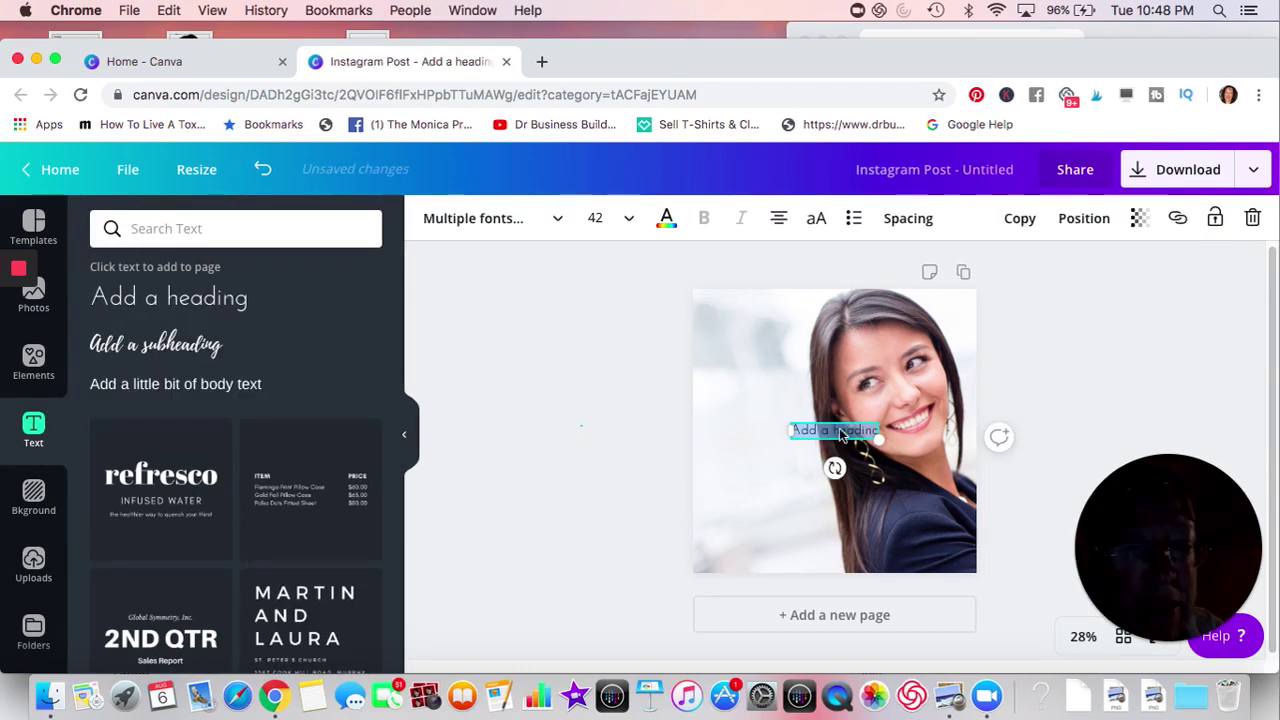
drag(839, 428, 704, 410)
Step: Replace the placeholder with the pasted J. K. Rowling quote "It is our choices…" and select it
double_click(787, 409)
key(super+a)
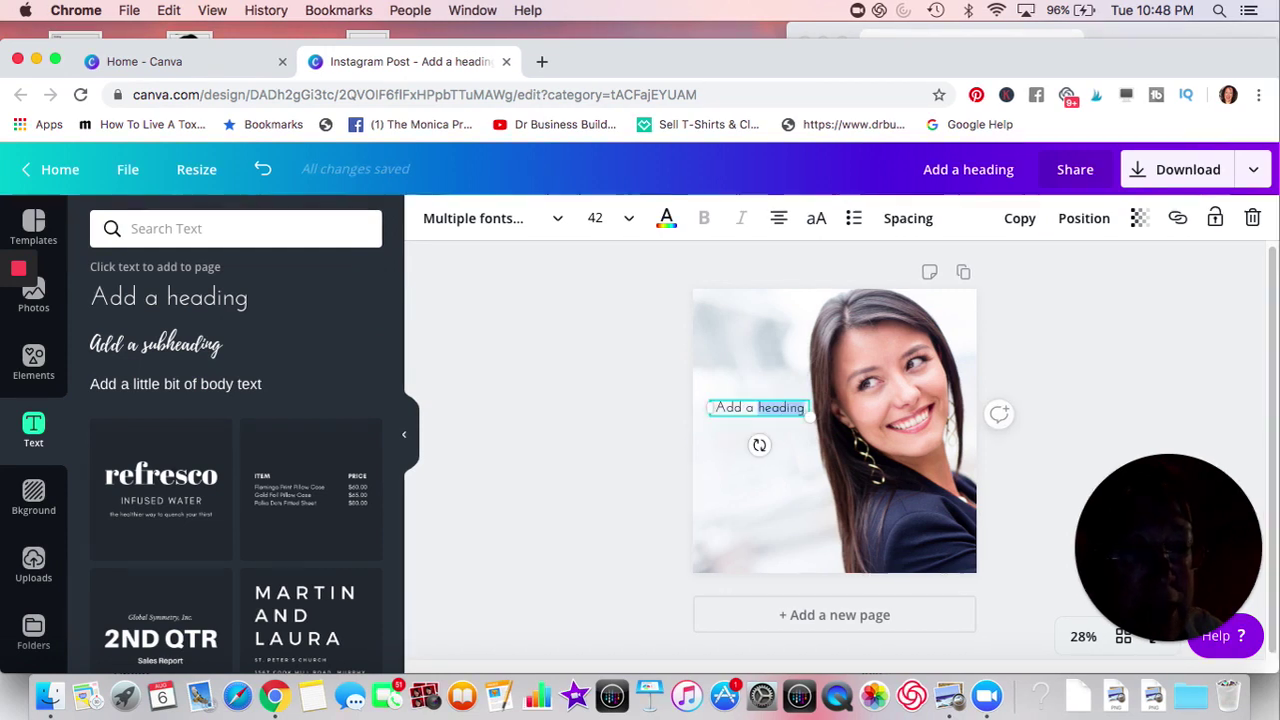
text(Add)
key(BackSpace)
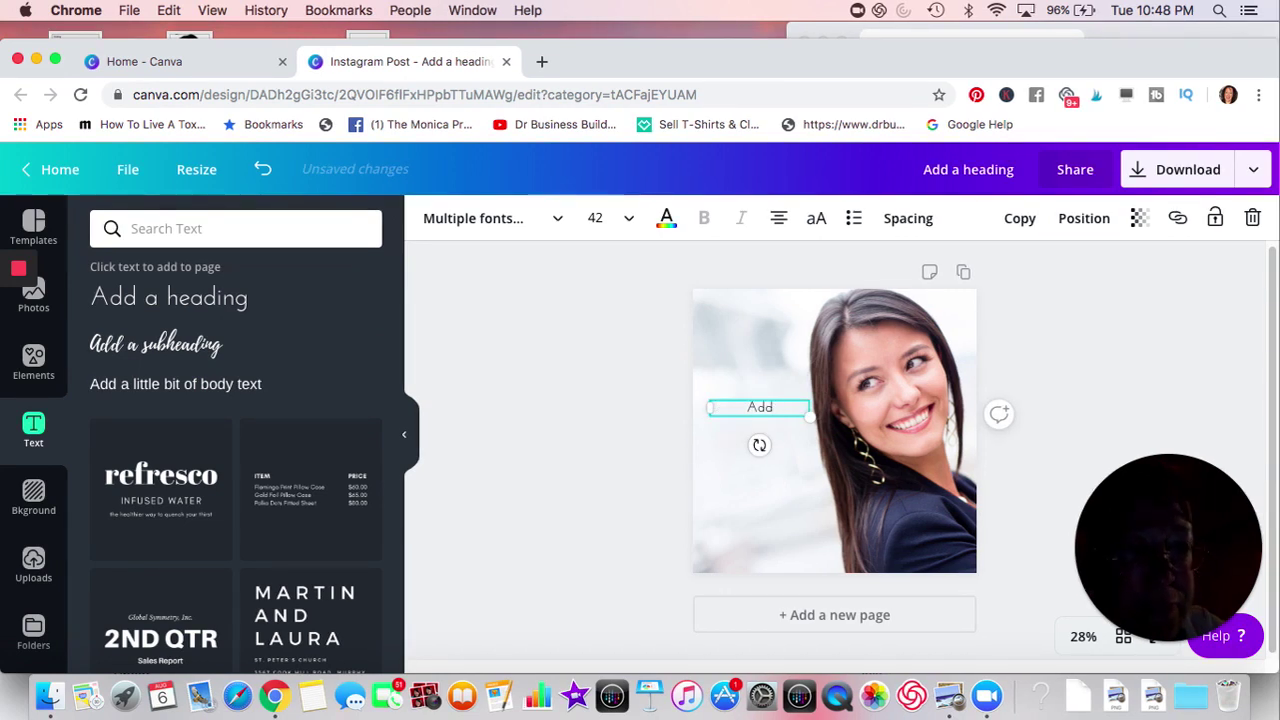
right_click(769, 410)
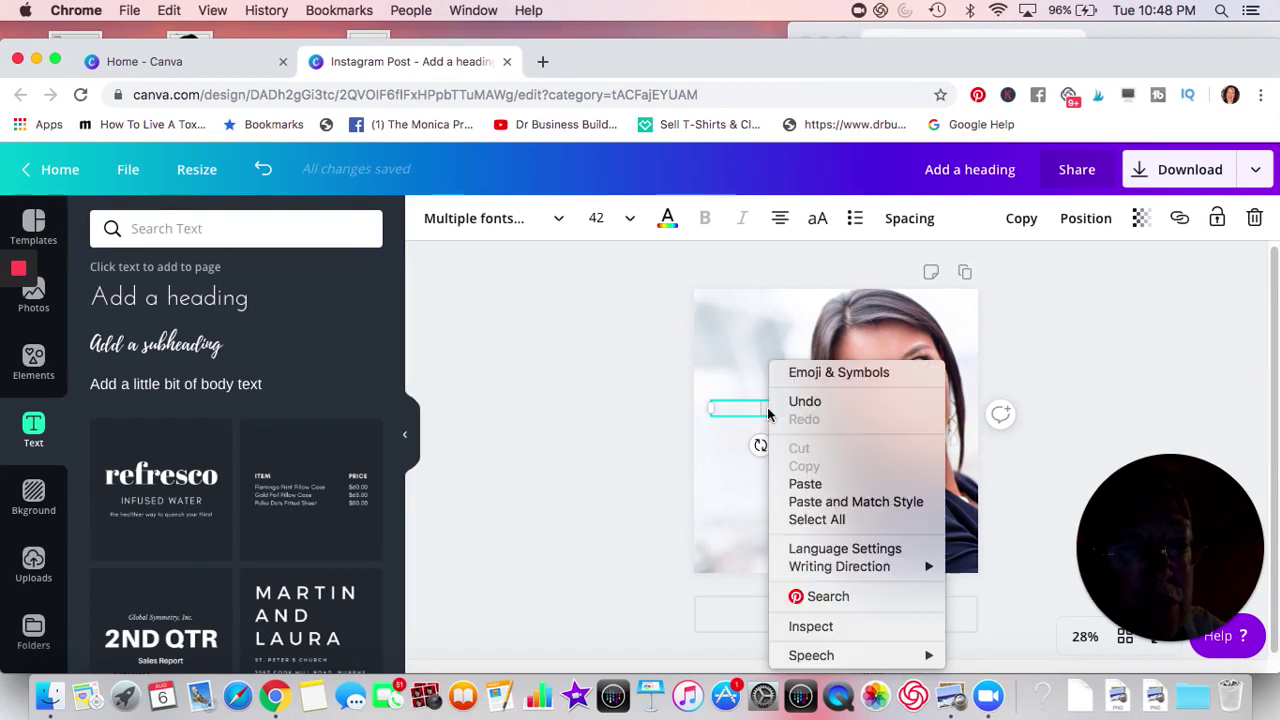
click(803, 484)
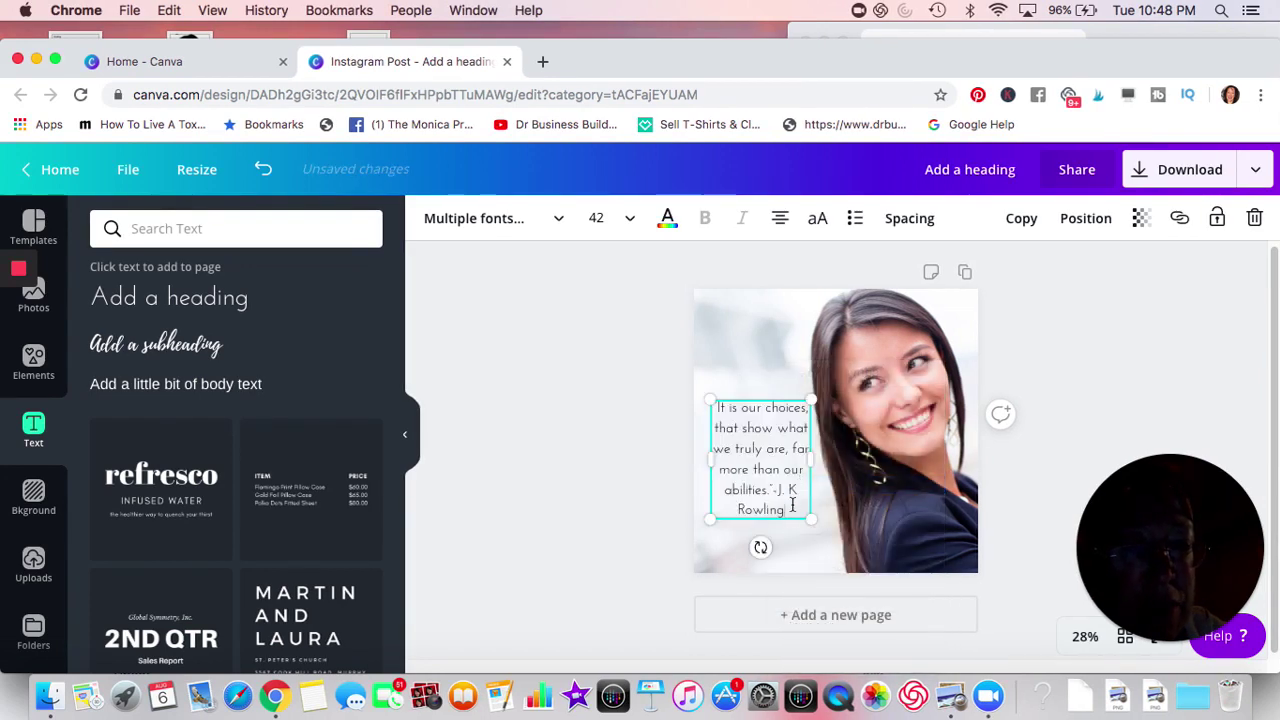
drag(790, 512, 717, 414)
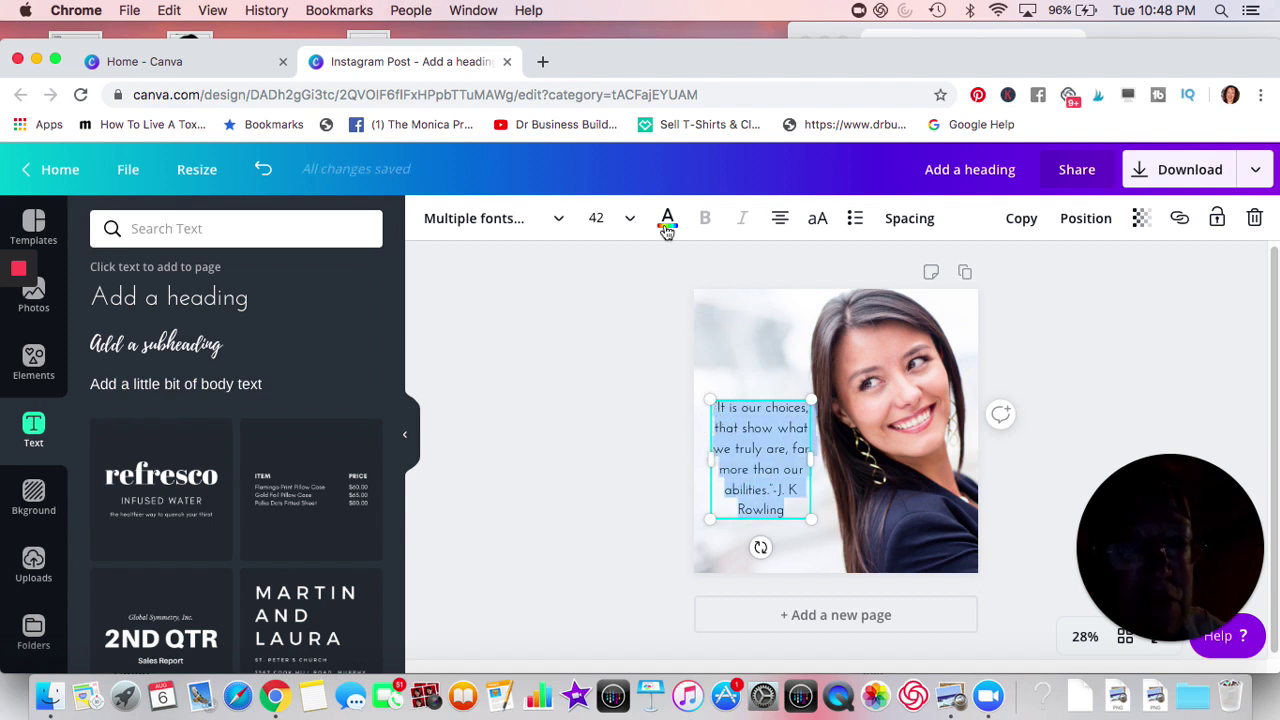
Step: Change the quote's font to Arimo and make it bold
click(559, 222)
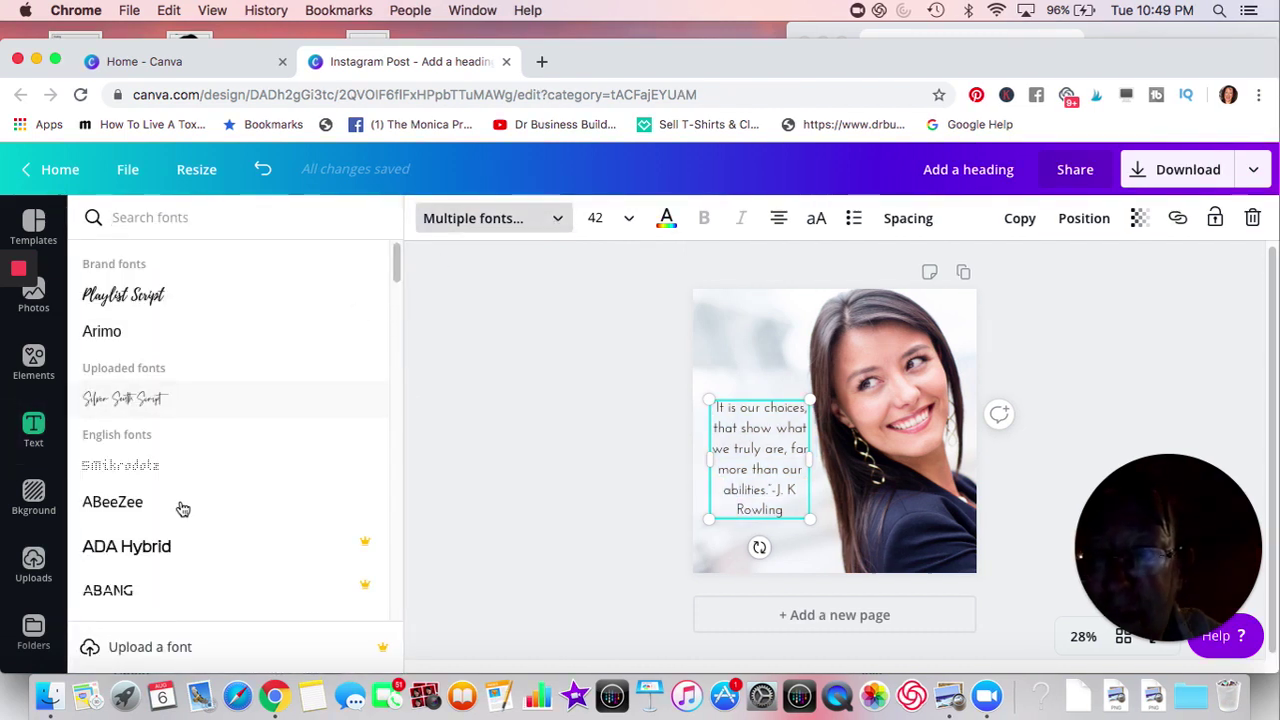
scroll(249, 529, down, 5)
scroll(254, 531, down, 3)
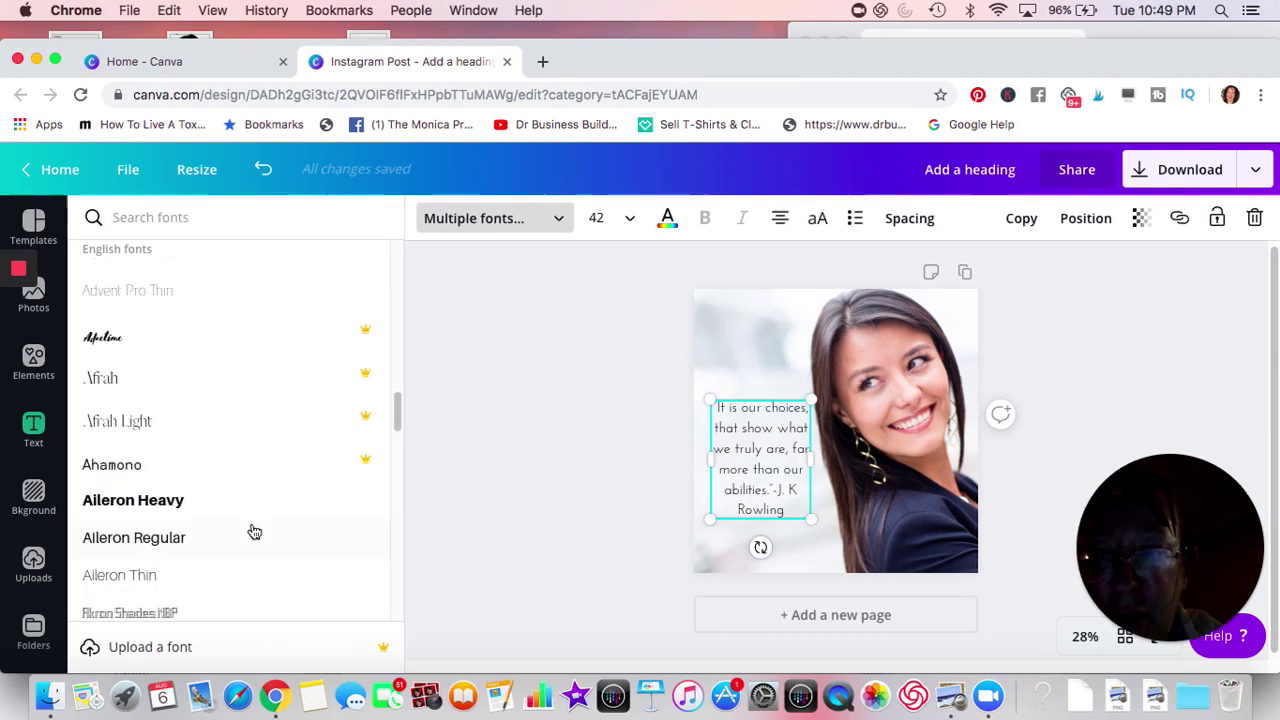
scroll(254, 531, up, 10)
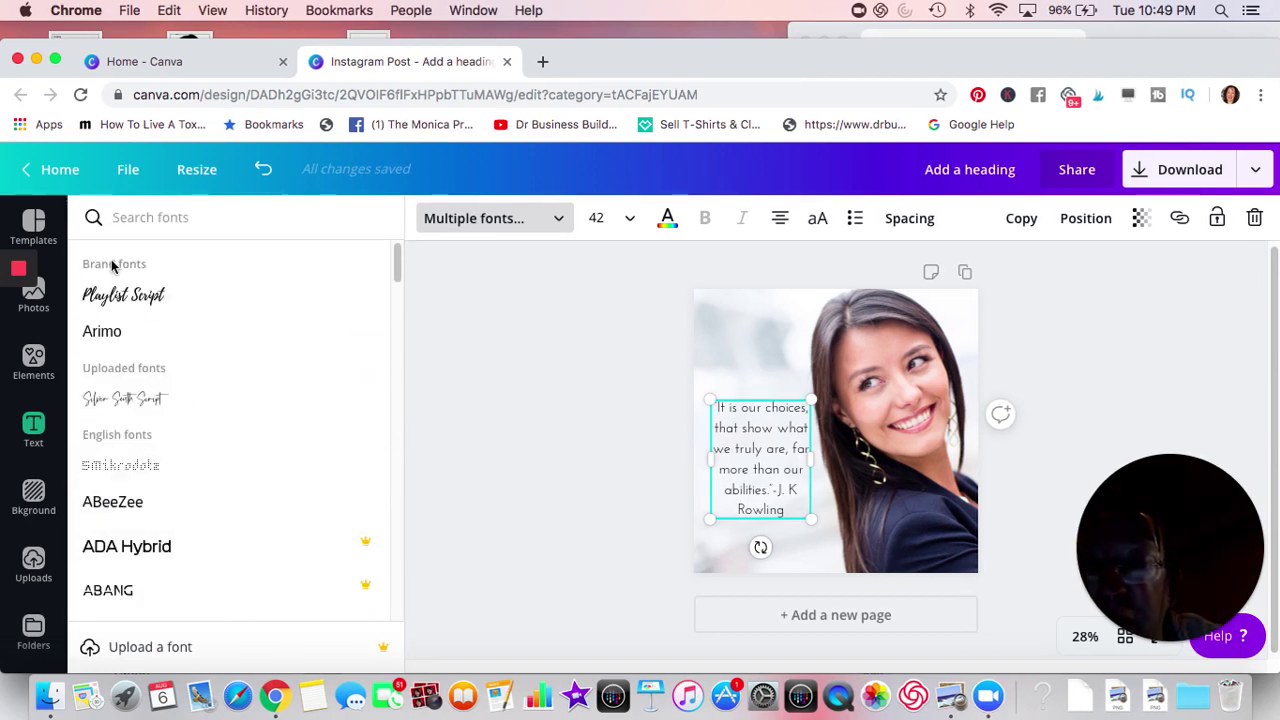
click(113, 337)
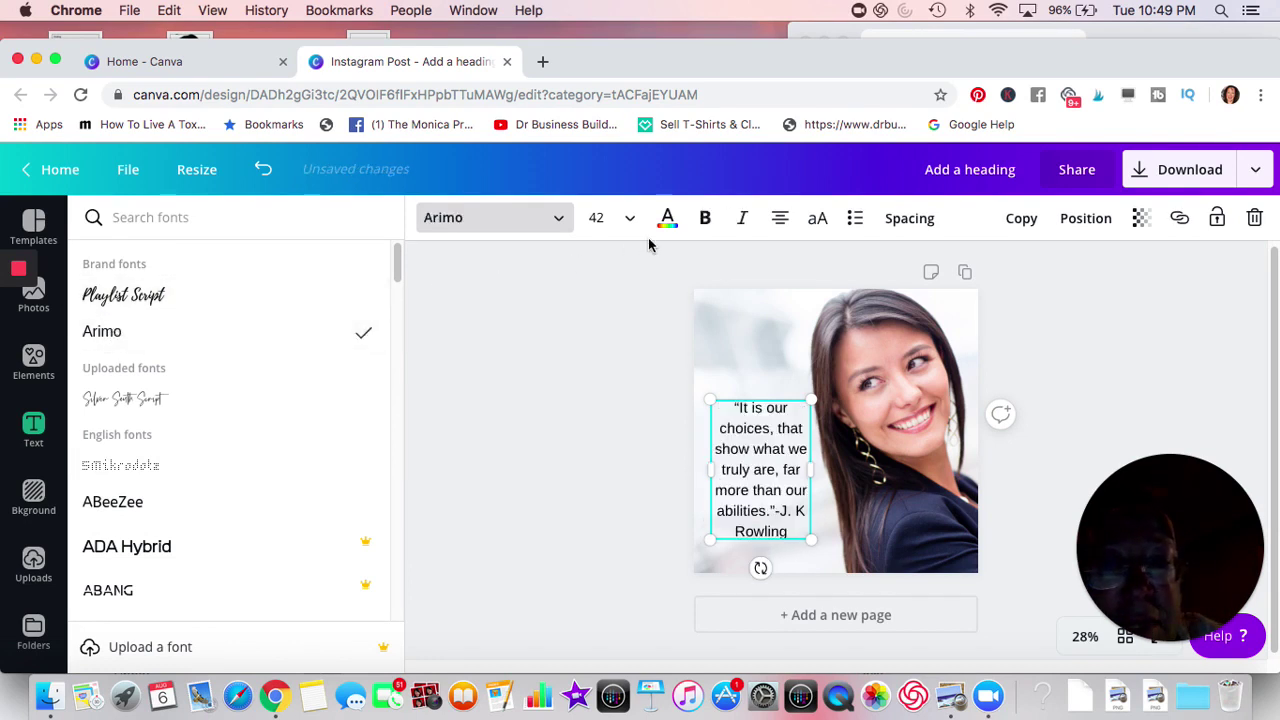
click(710, 218)
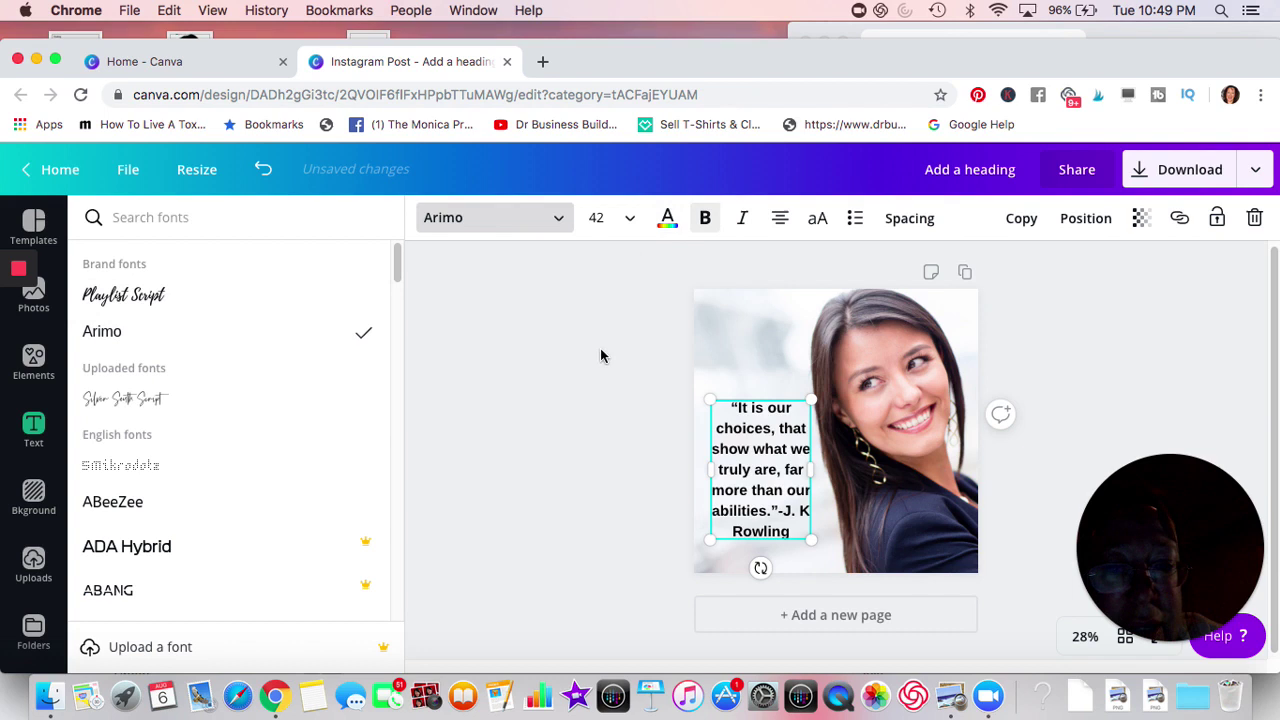
click(708, 400)
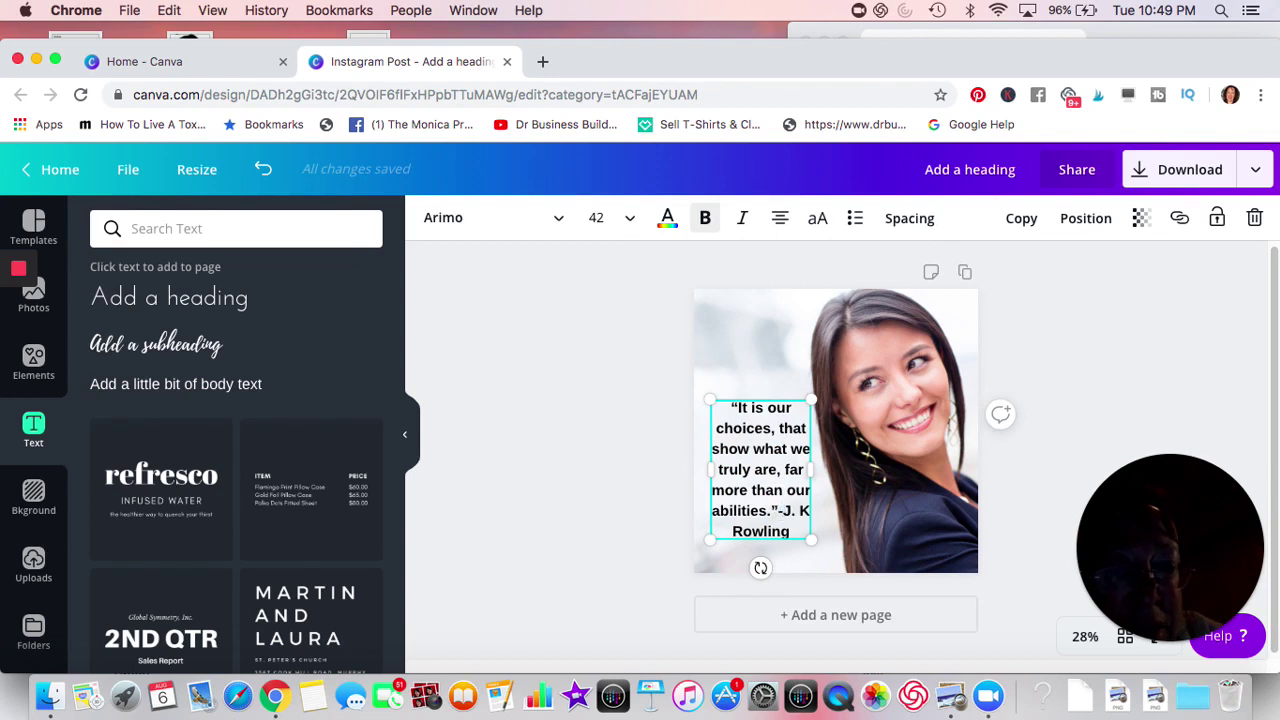
Step: Put "-J. K Rowling" on its own line, move the box up-left, and set size 48
key(Return)
key(Return)
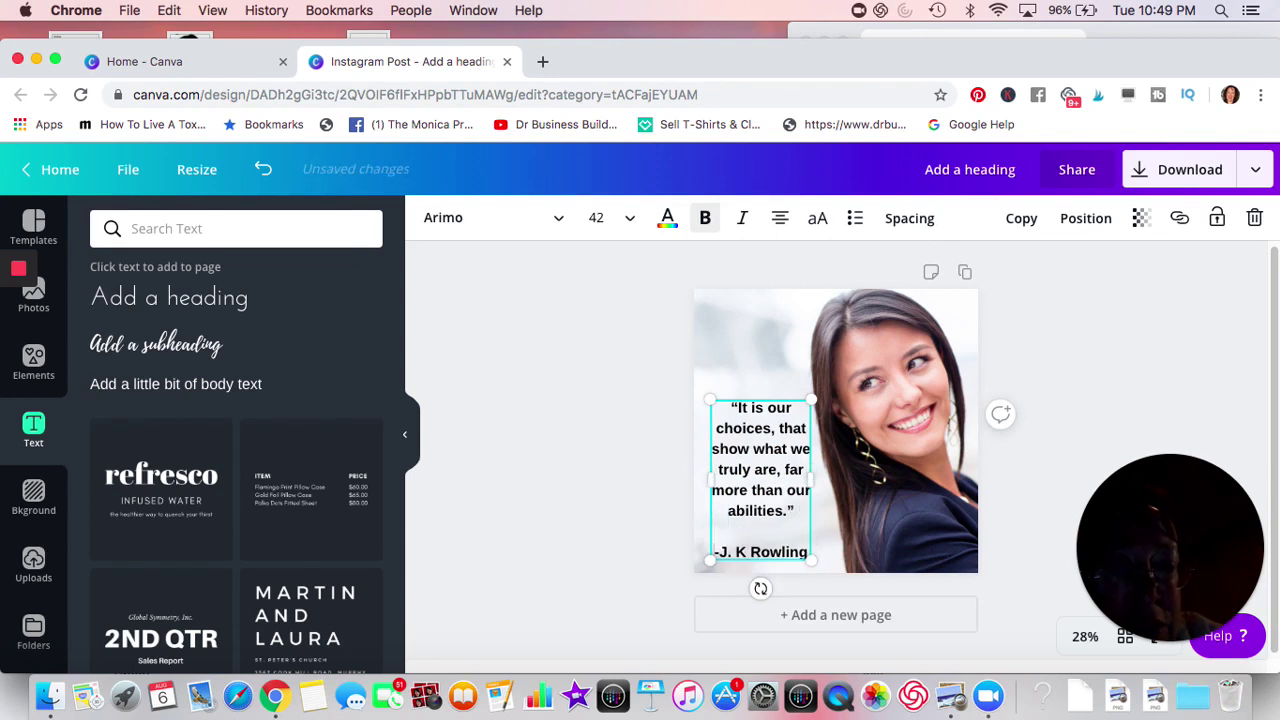
click(641, 481)
drag(737, 466, 813, 428)
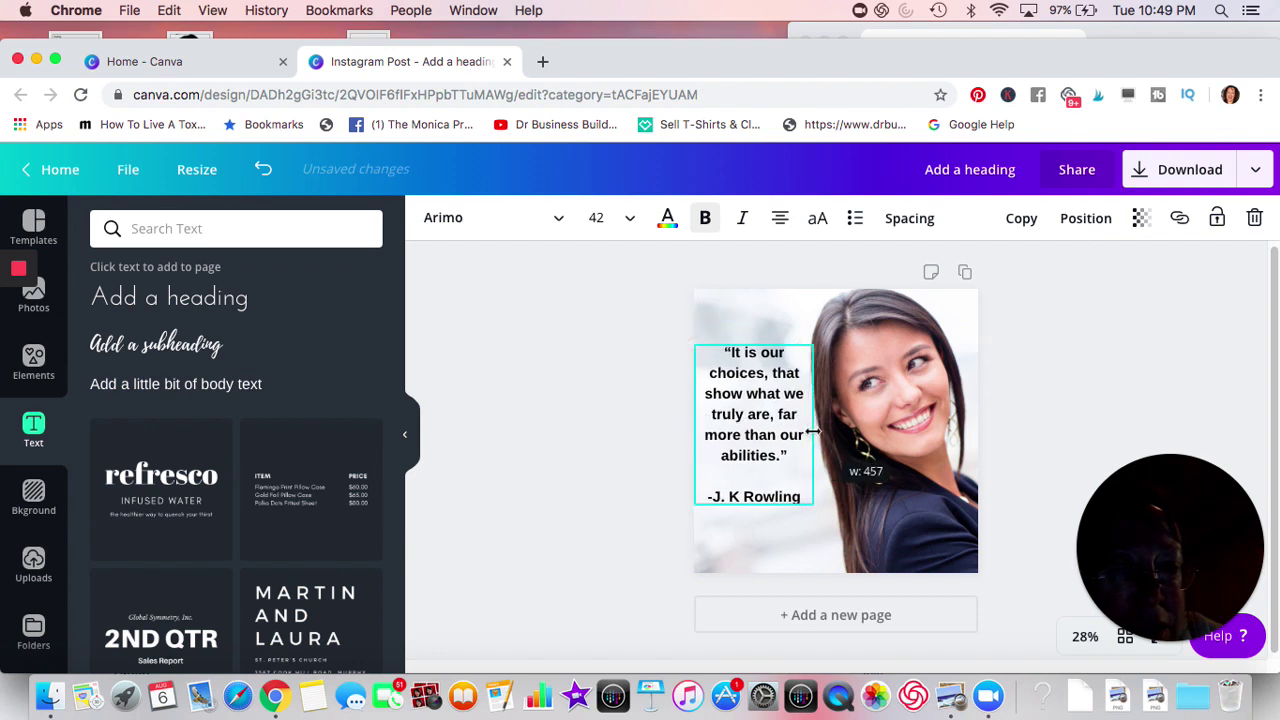
click(628, 219)
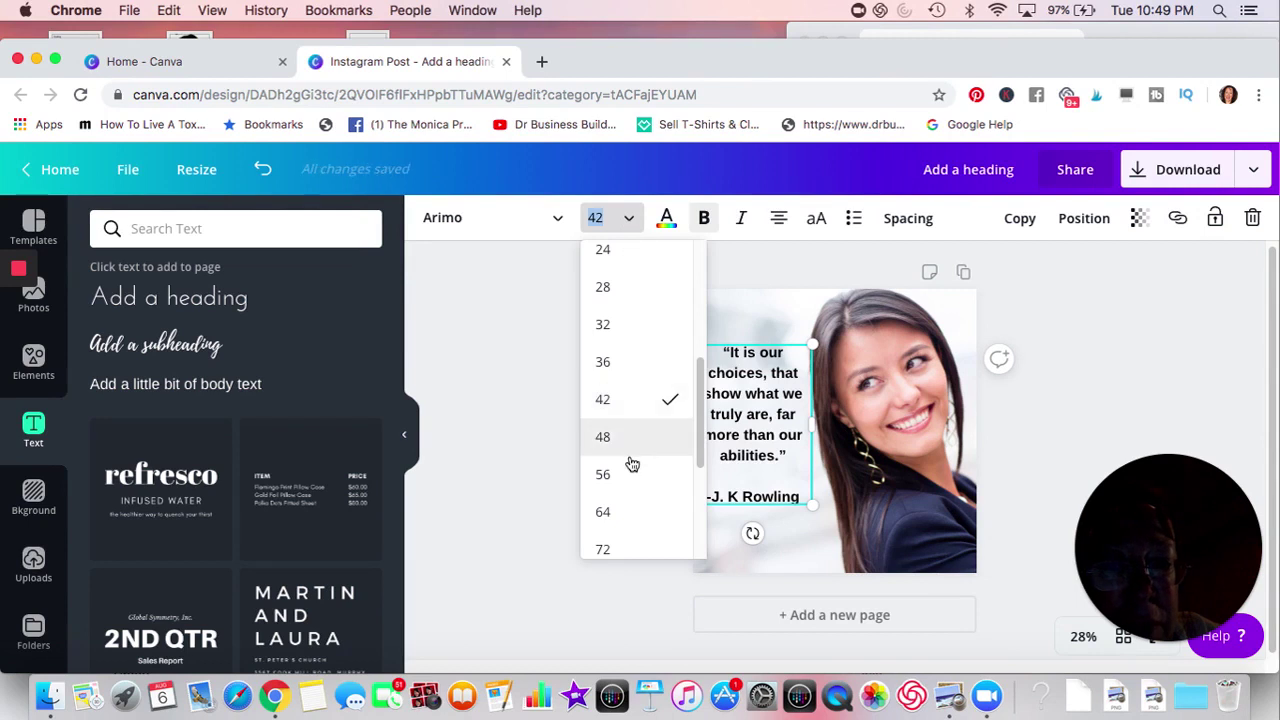
click(604, 437)
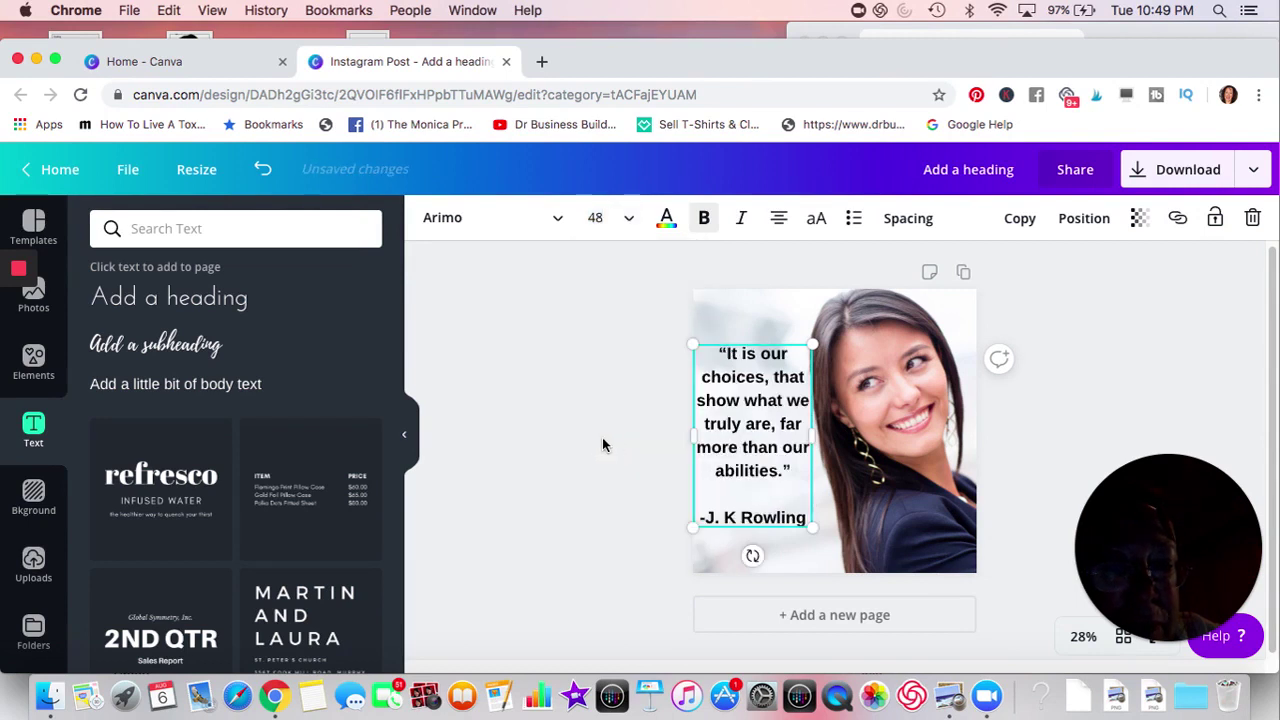
click(592, 438)
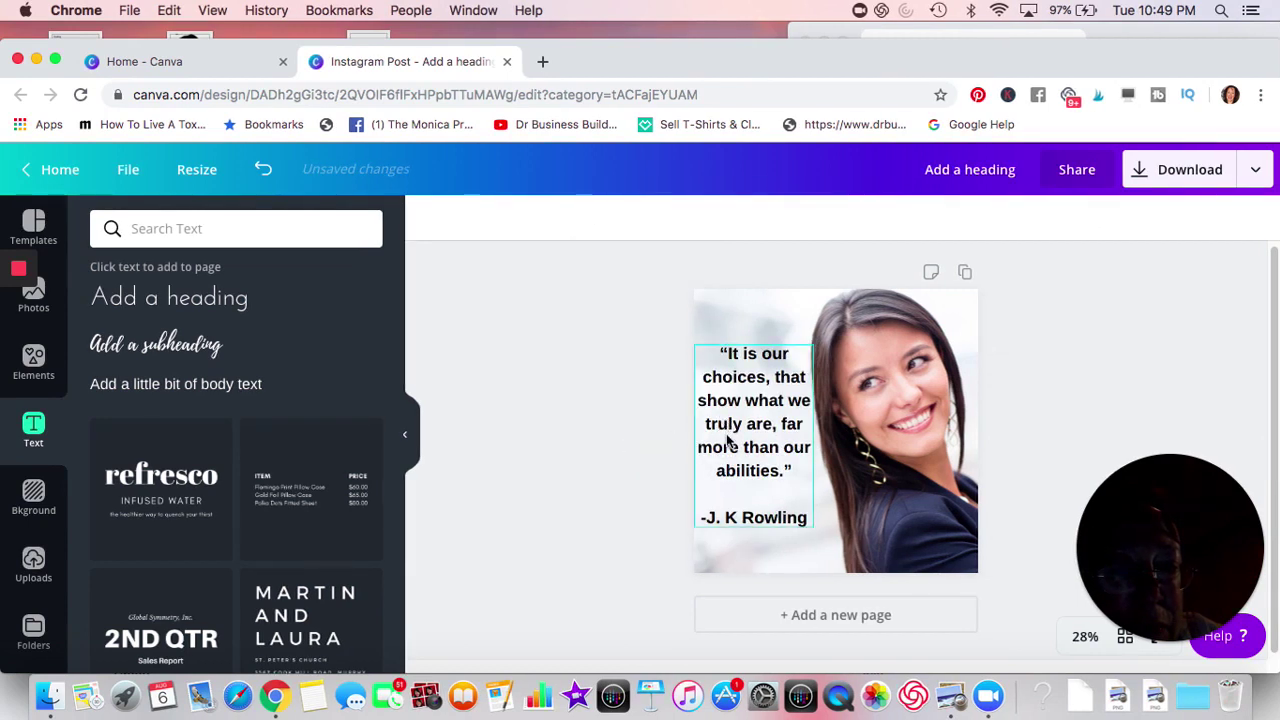
drag(728, 441, 730, 430)
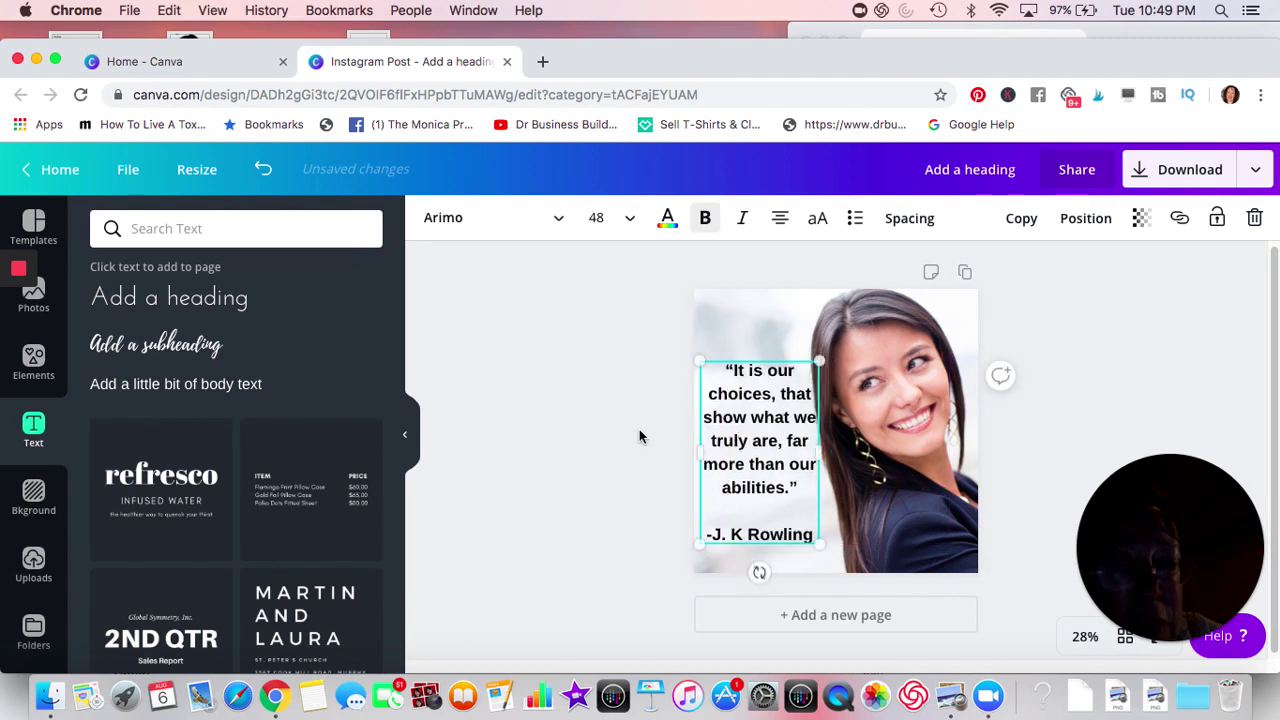
click(632, 437)
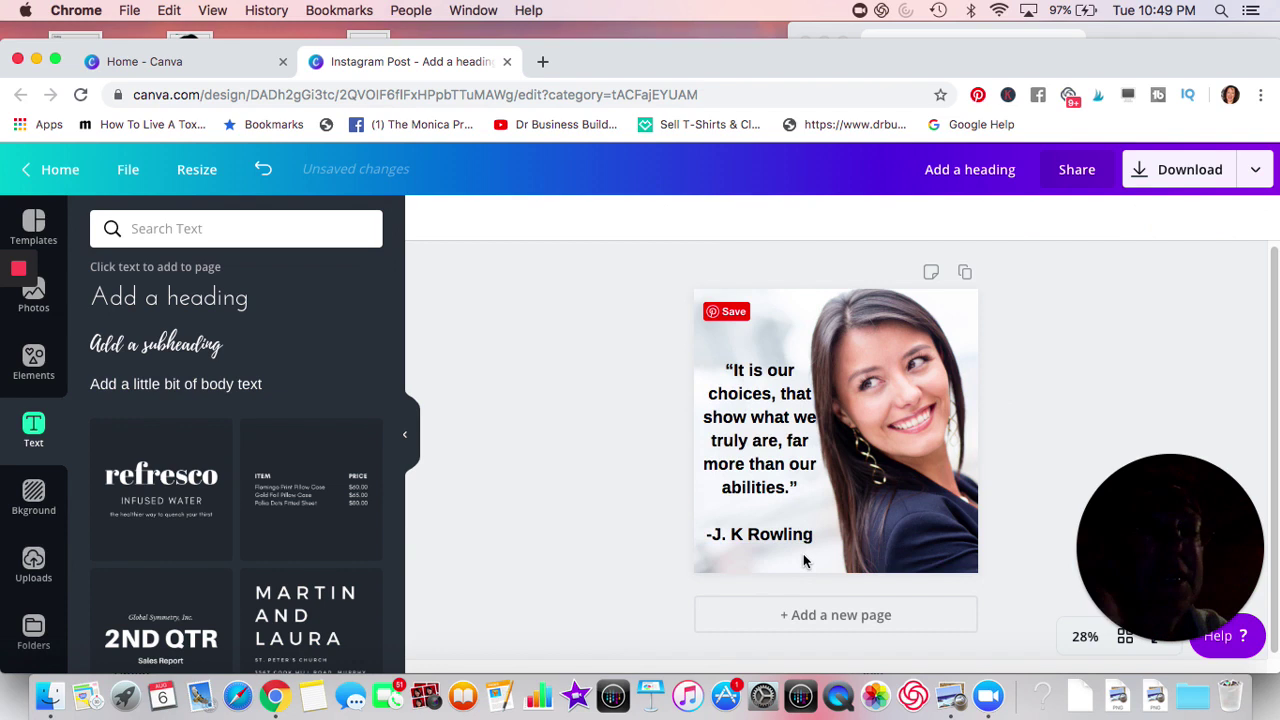
drag(791, 443, 779, 418)
Step: Enlarge the quote to size 56, move the box to the page top, and narrow it
click(632, 222)
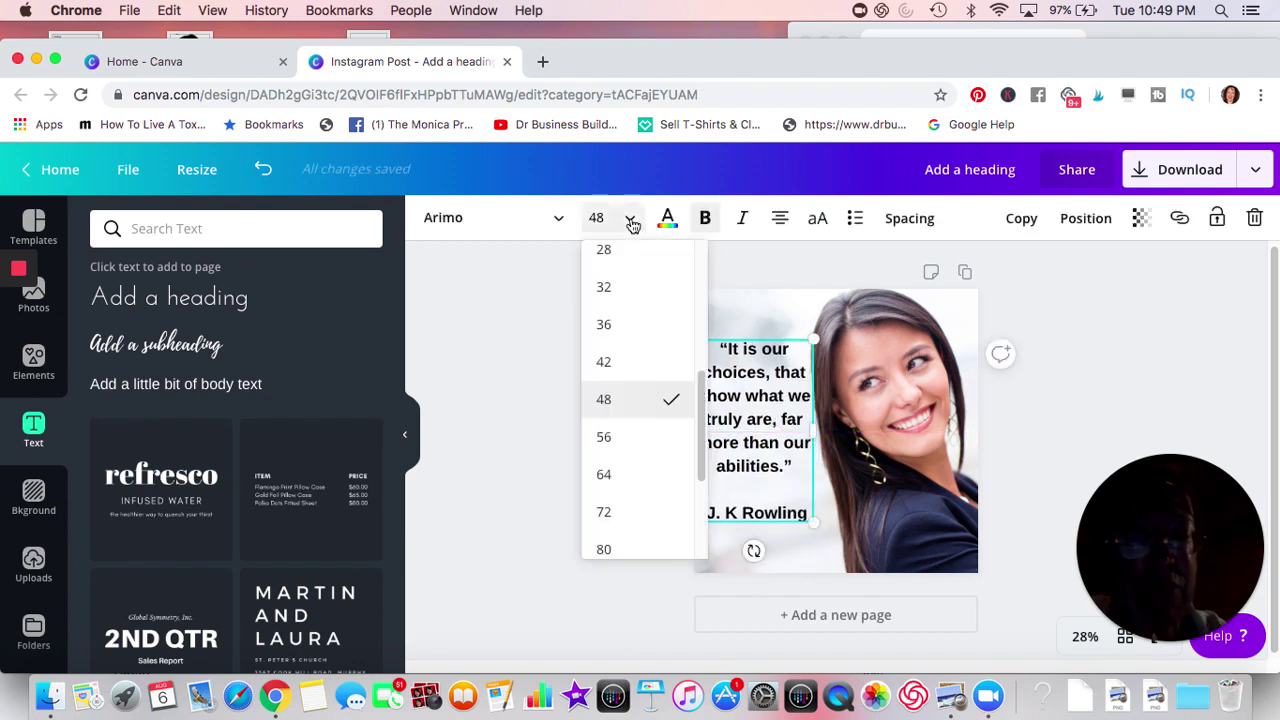
click(624, 440)
click(529, 441)
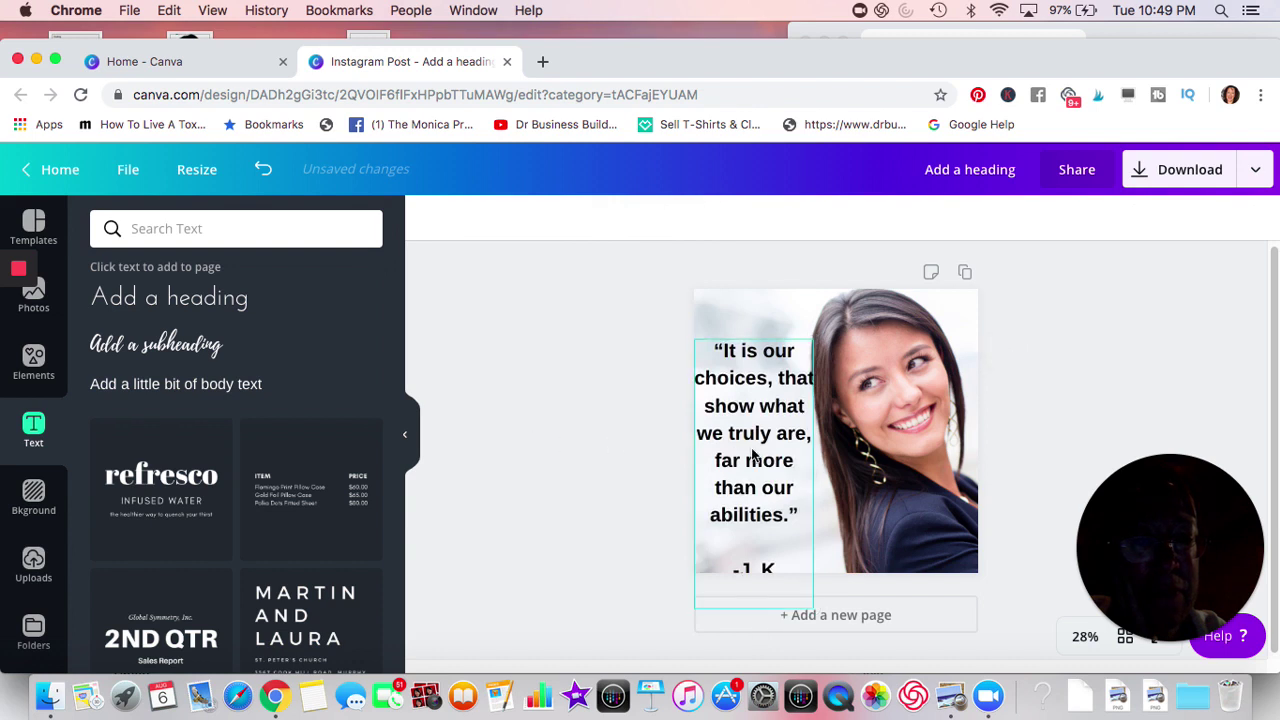
drag(750, 451, 745, 411)
click(627, 440)
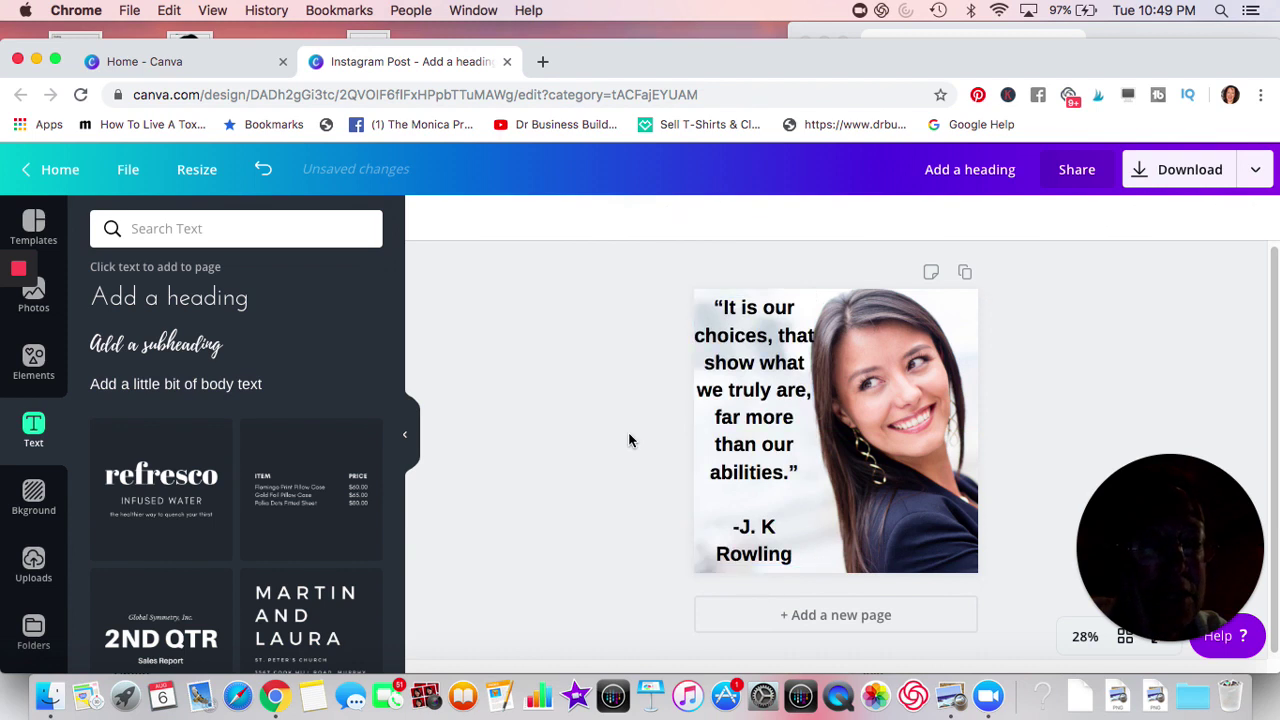
click(728, 421)
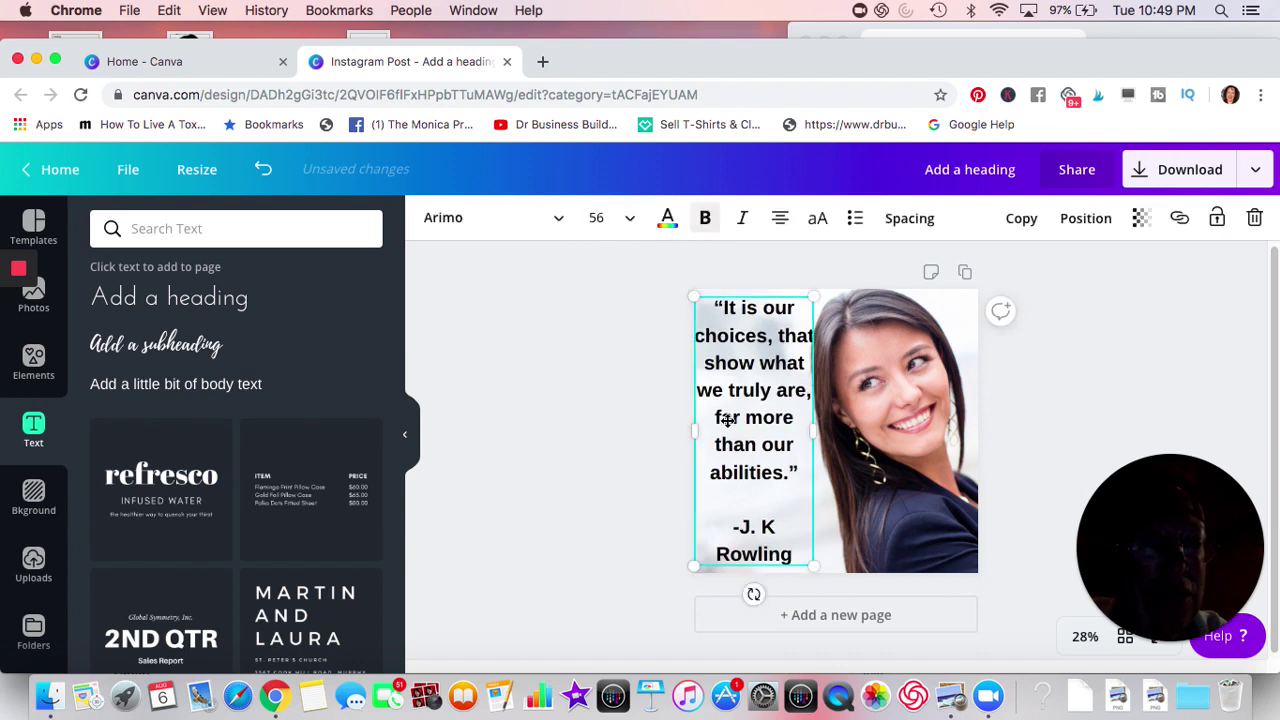
click(623, 456)
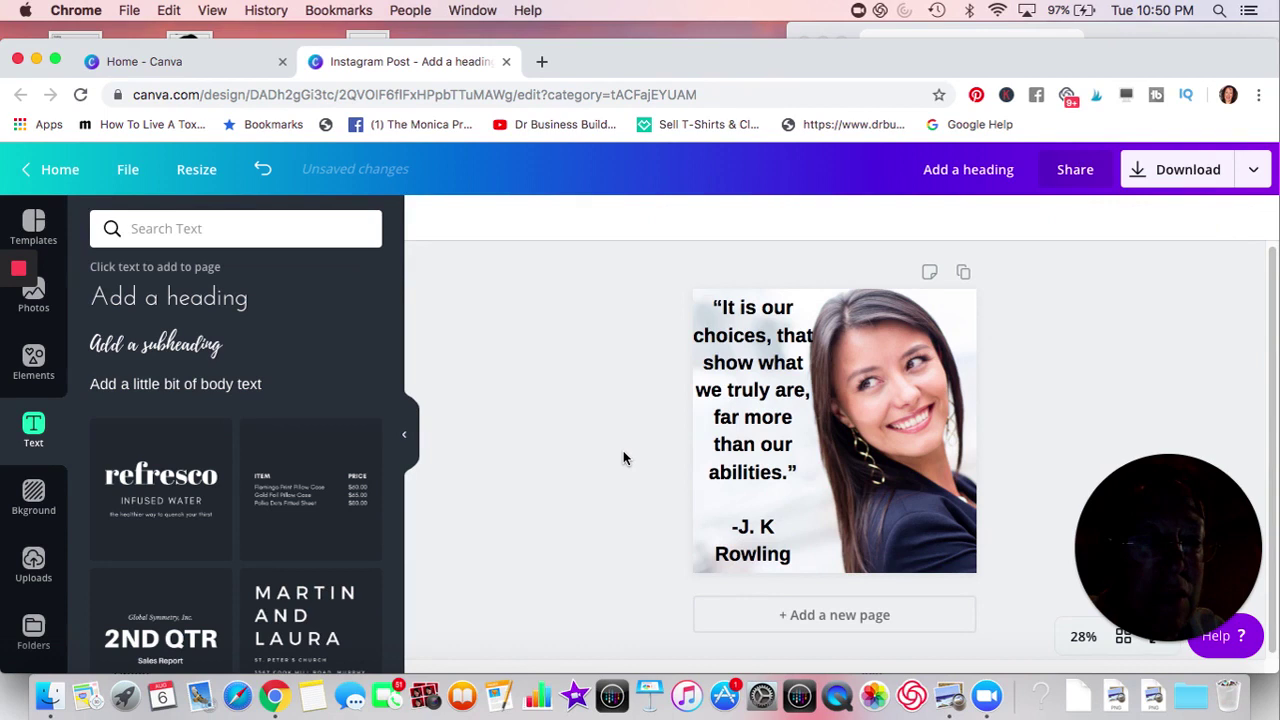
click(740, 446)
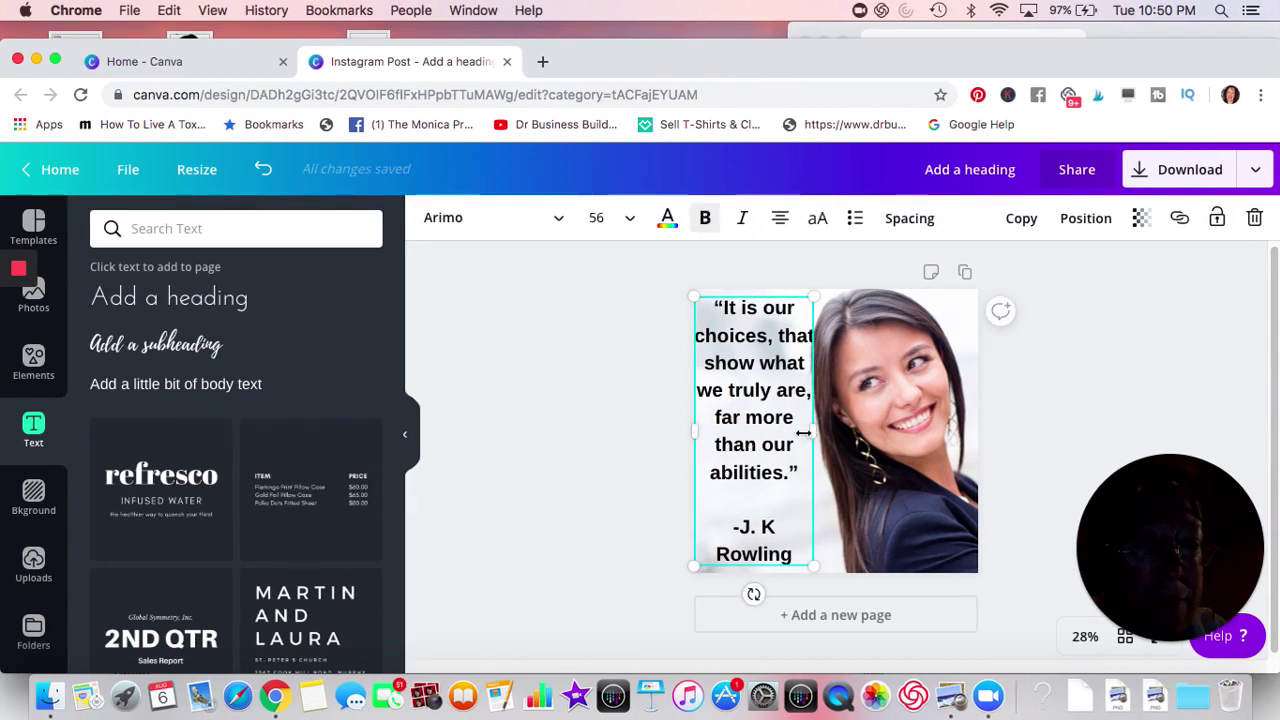
drag(803, 432, 737, 448)
click(617, 471)
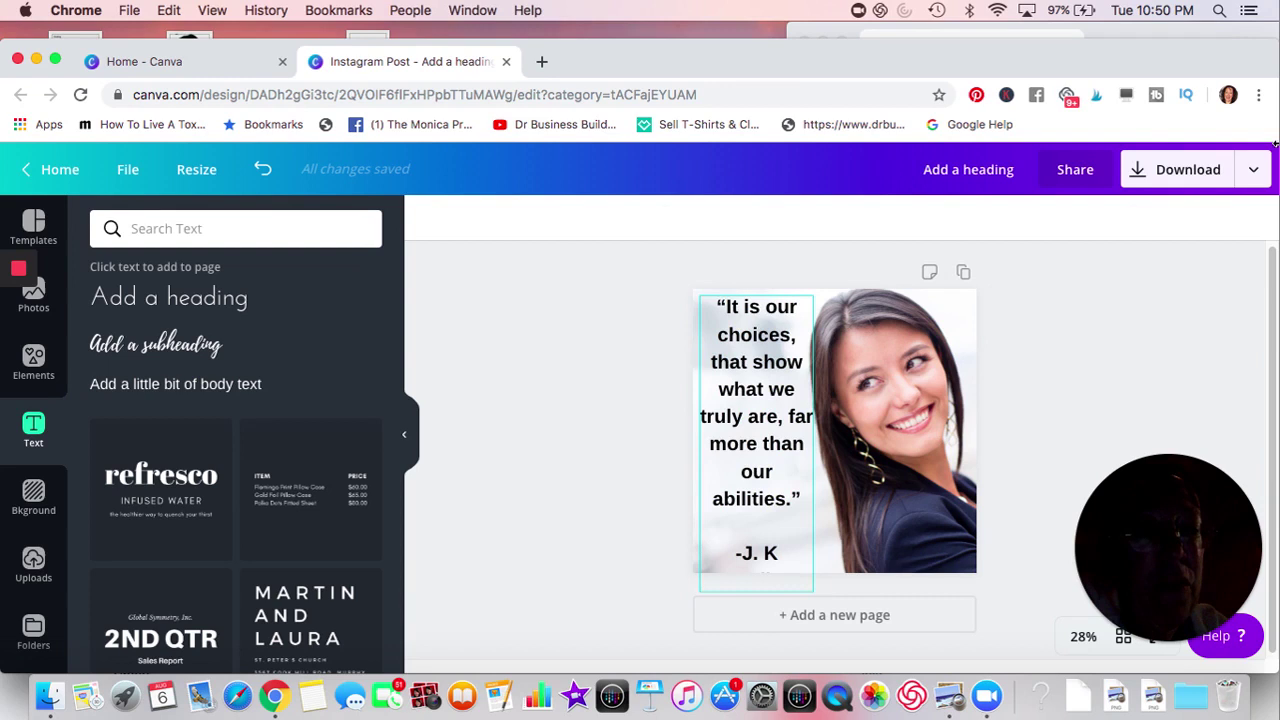
Step: Download the design as the PNG file Add a heading.png
click(1138, 174)
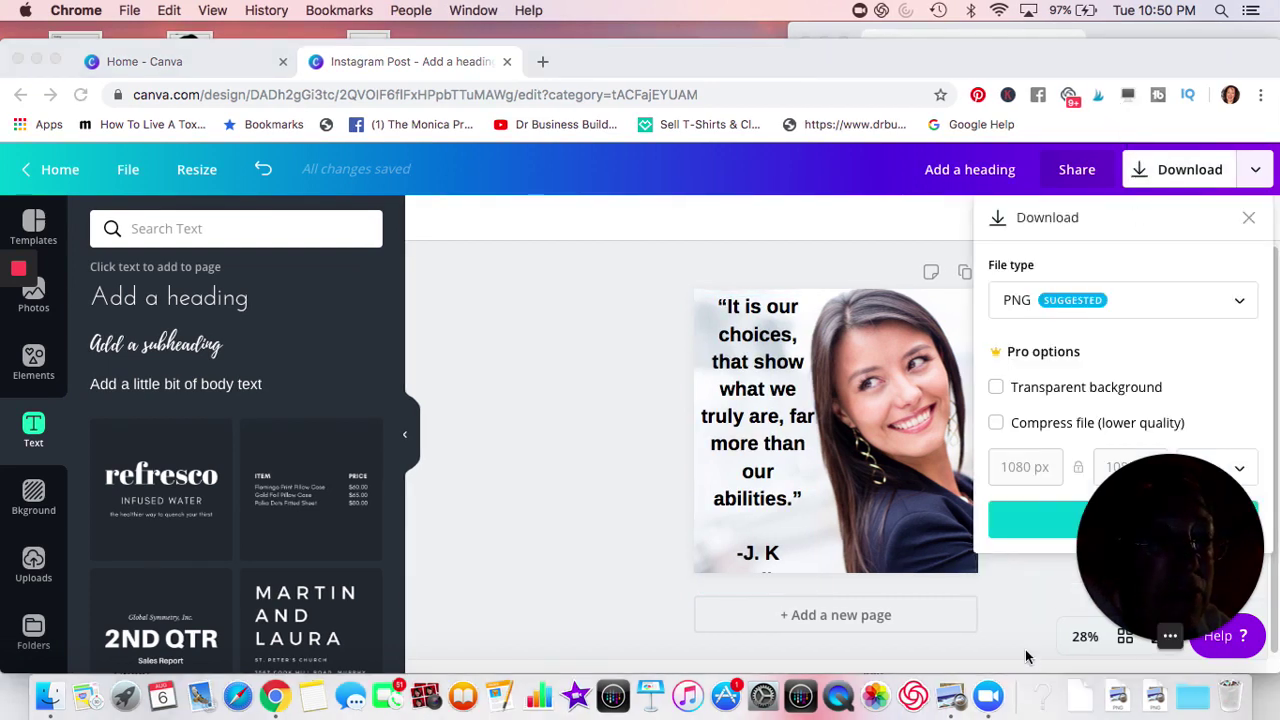
drag(1171, 537, 1026, 557)
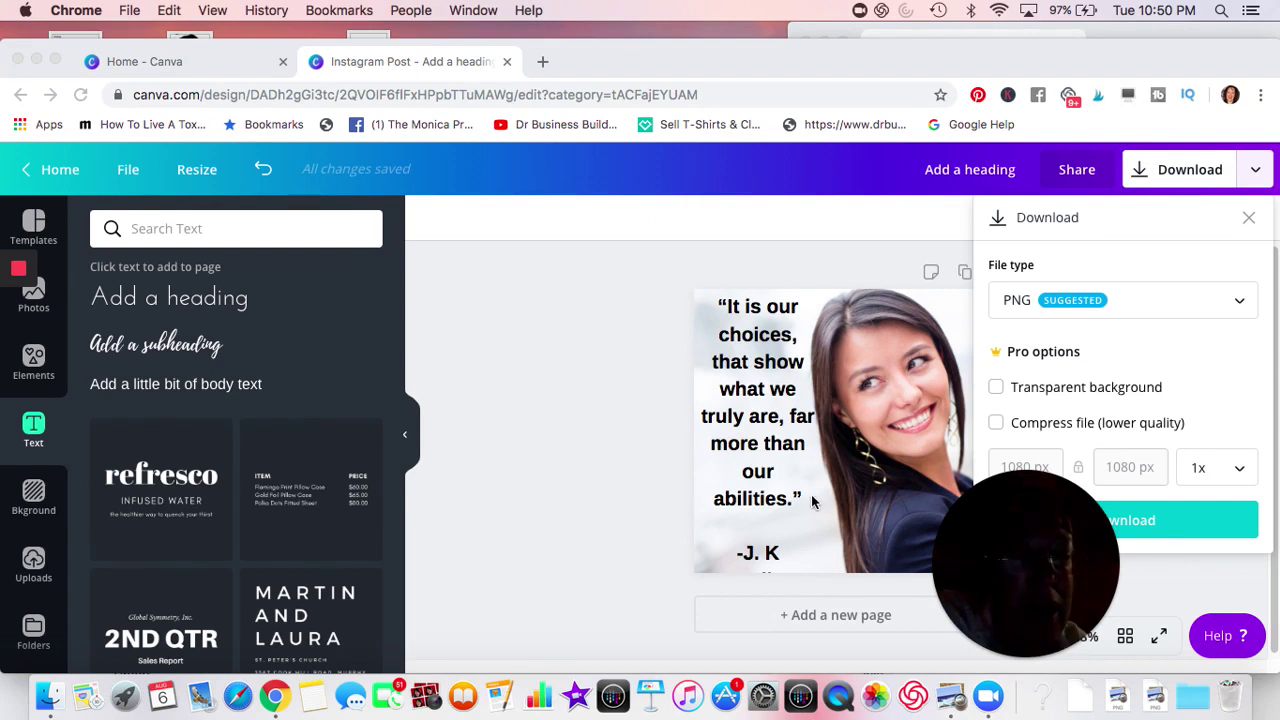
drag(979, 553, 500, 553)
click(1108, 534)
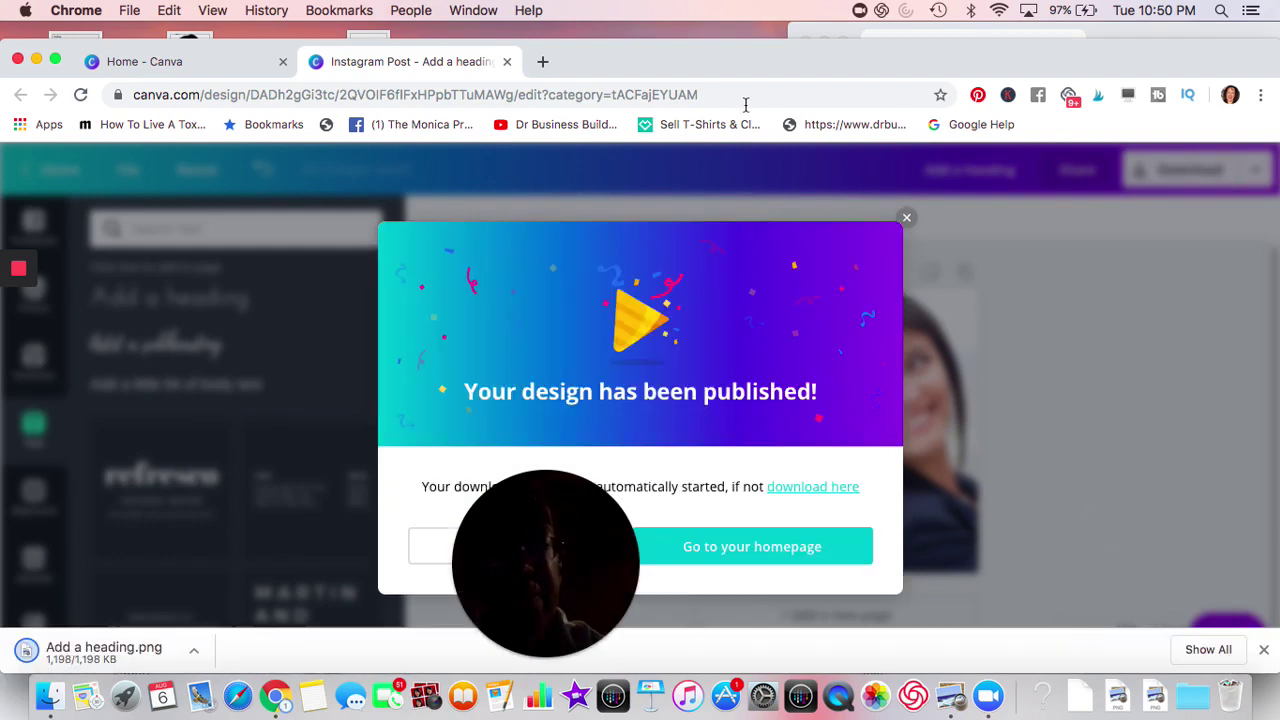
Step: Move the Canva window aside and bring the Facebook Page window to the front
drag(634, 63, 1070, 50)
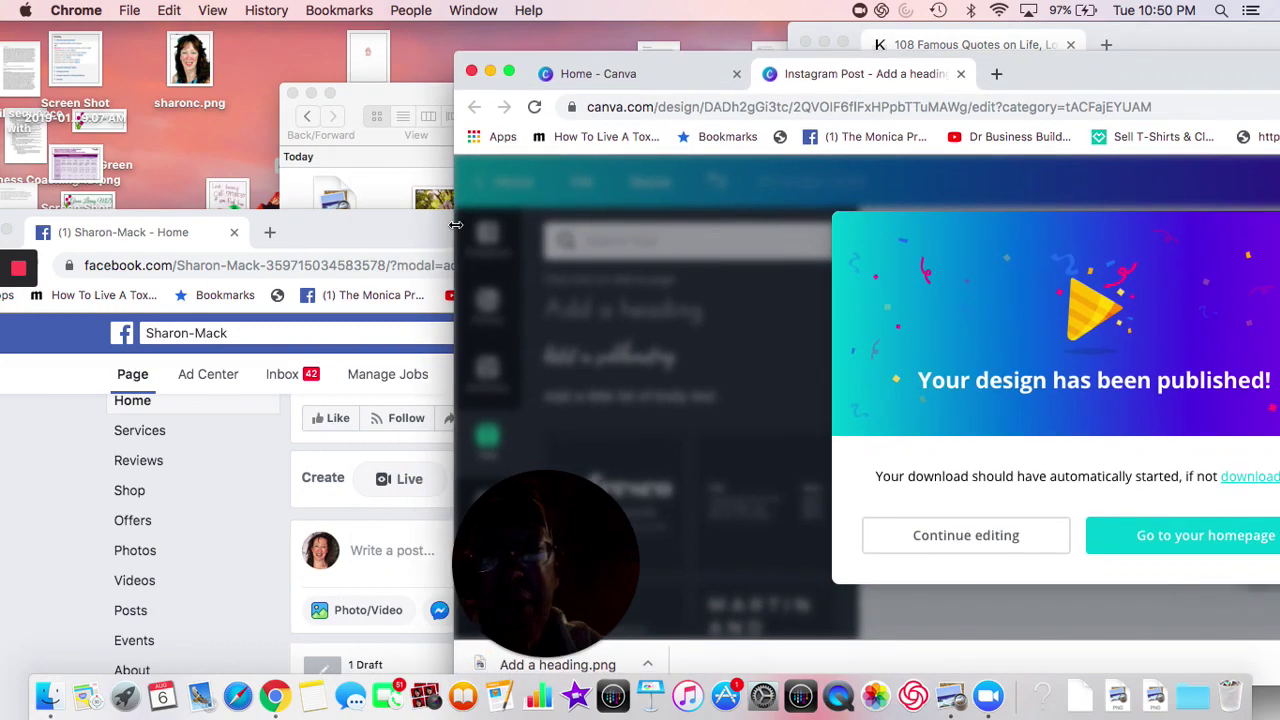
drag(408, 228, 498, 62)
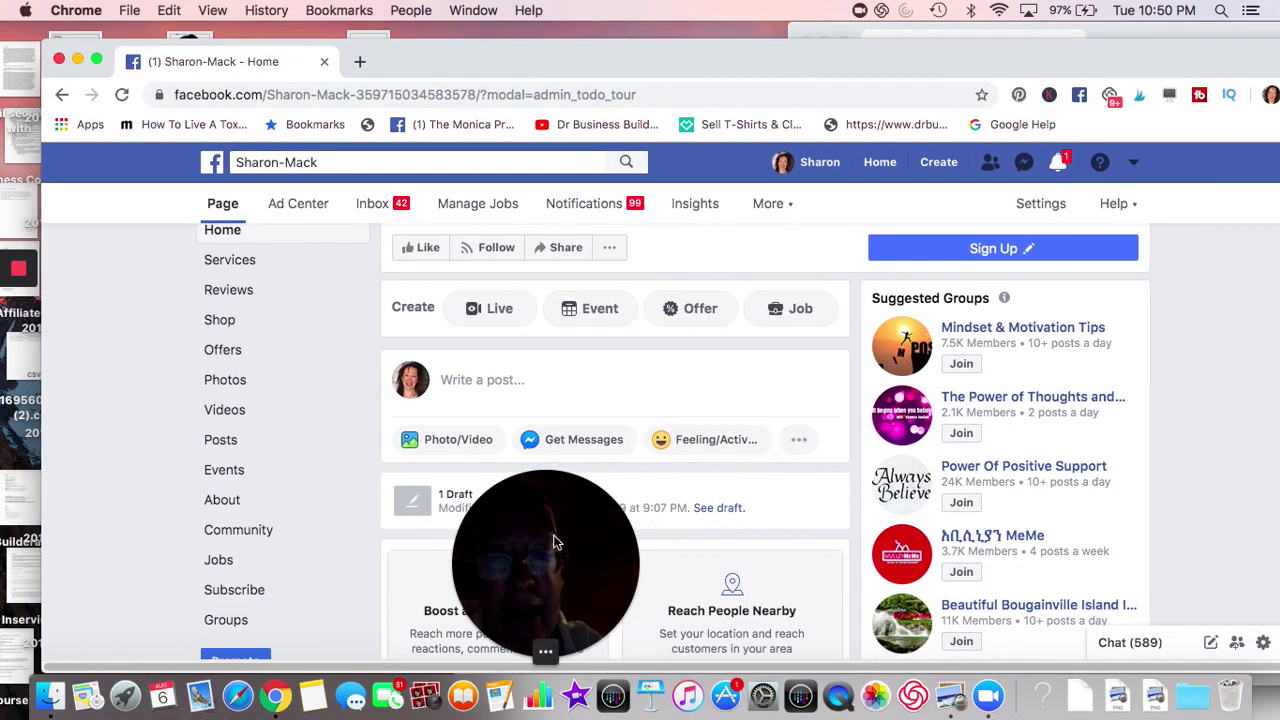
drag(551, 543, 80, 583)
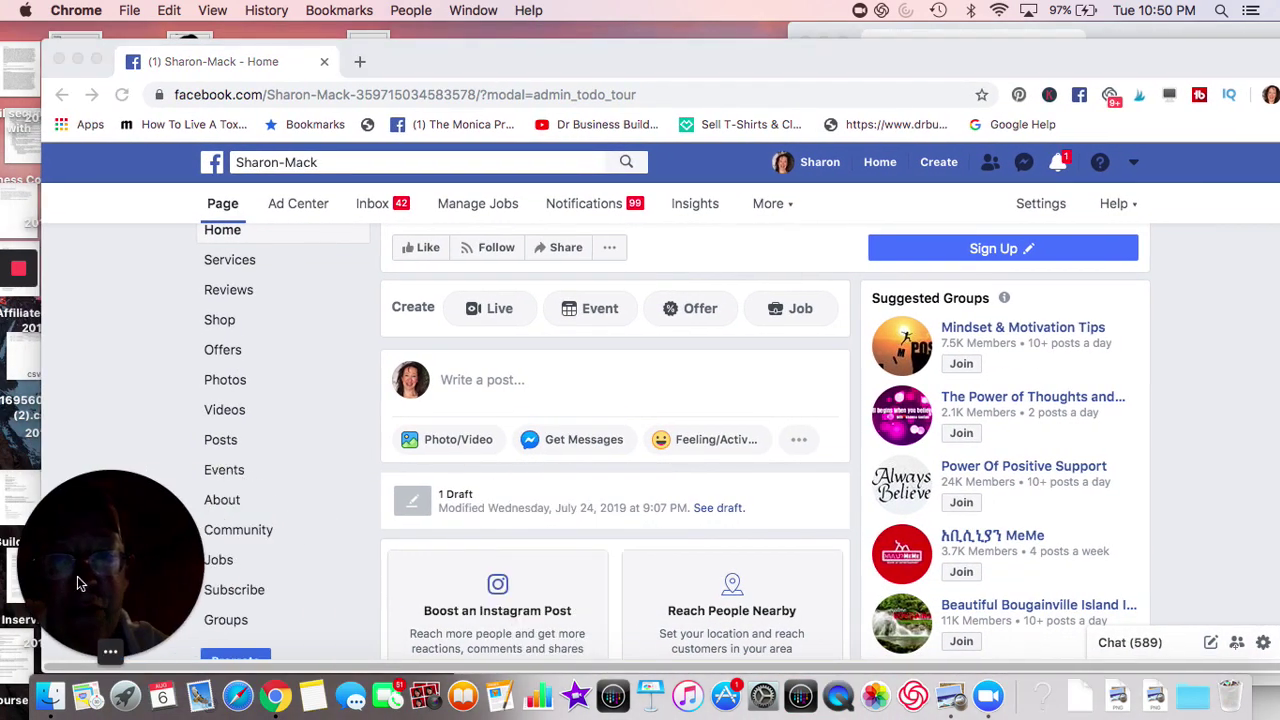
click(467, 441)
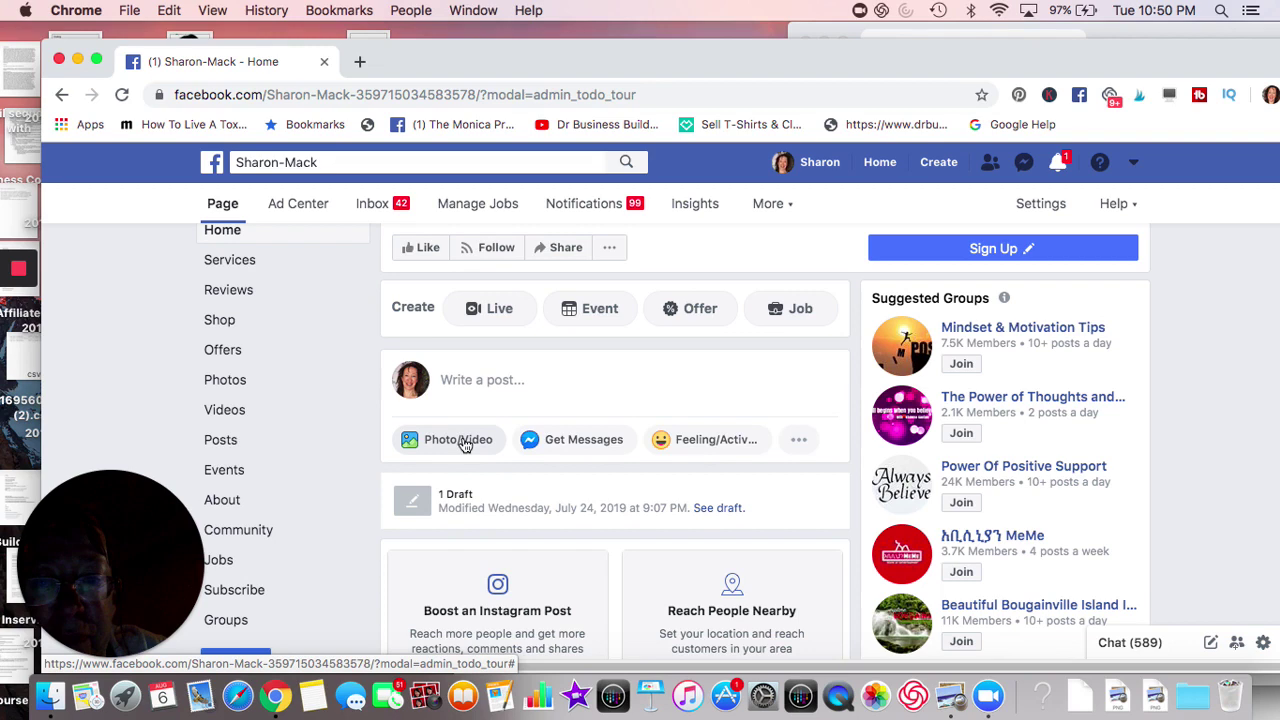
Step: Attach Add a heading.png from Downloads to a new Page post
click(462, 444)
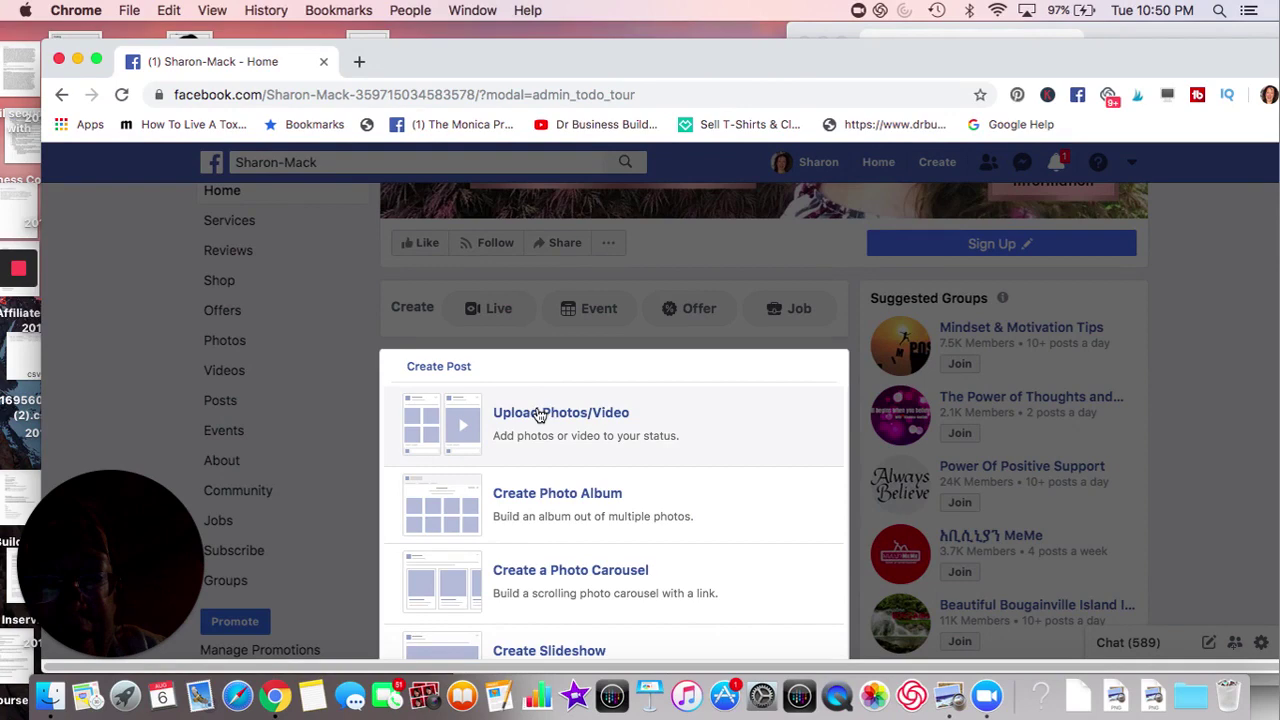
click(538, 414)
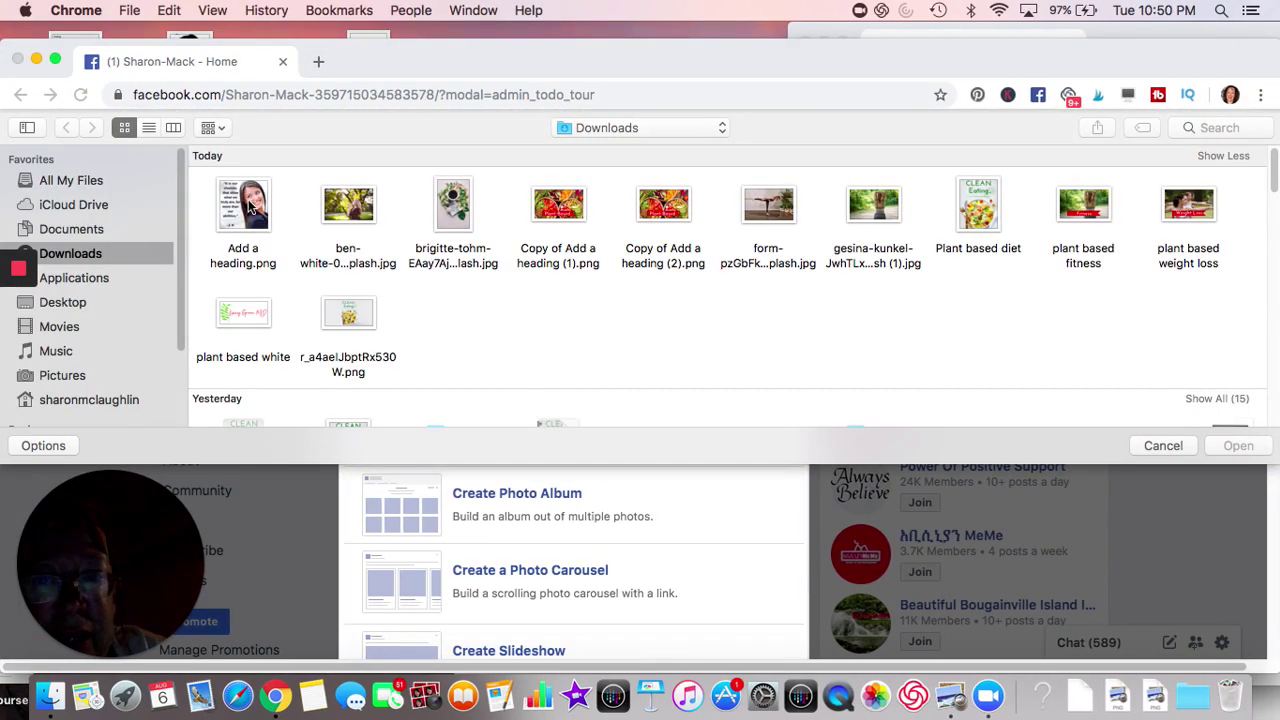
click(250, 205)
click(1237, 446)
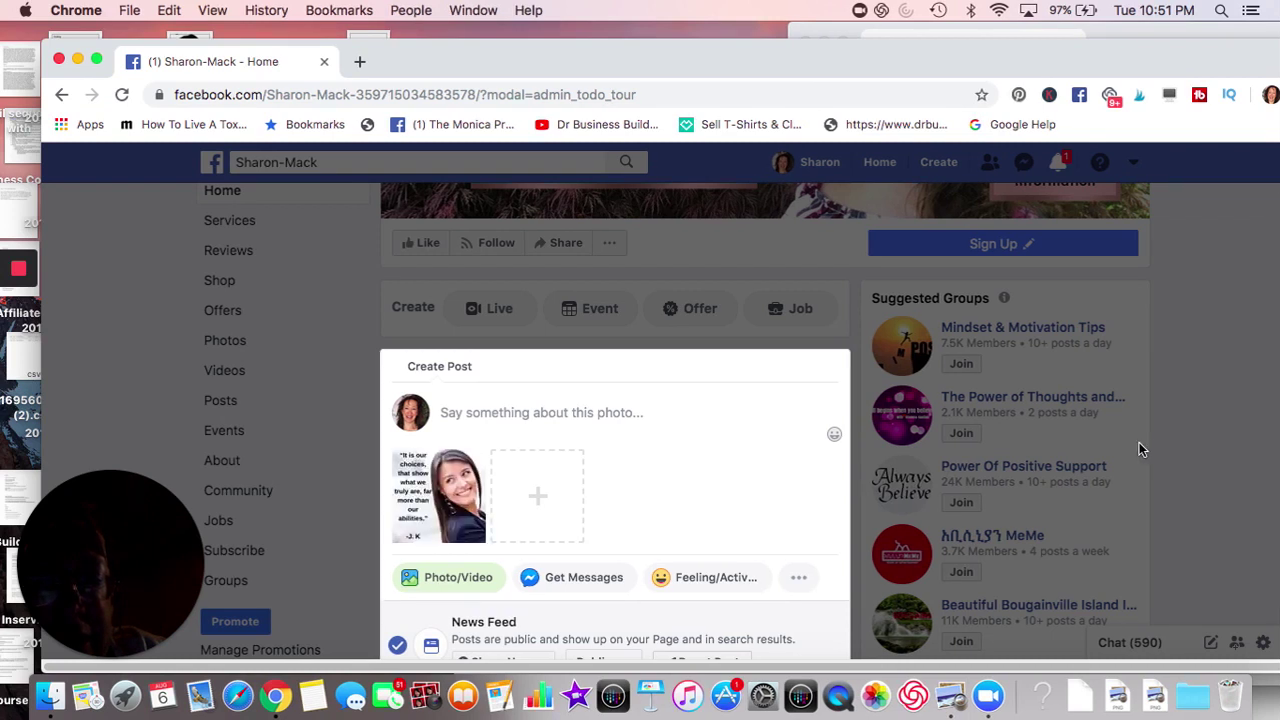
Step: Write the caption "What choices did you make today?" for the photo post
click(507, 413)
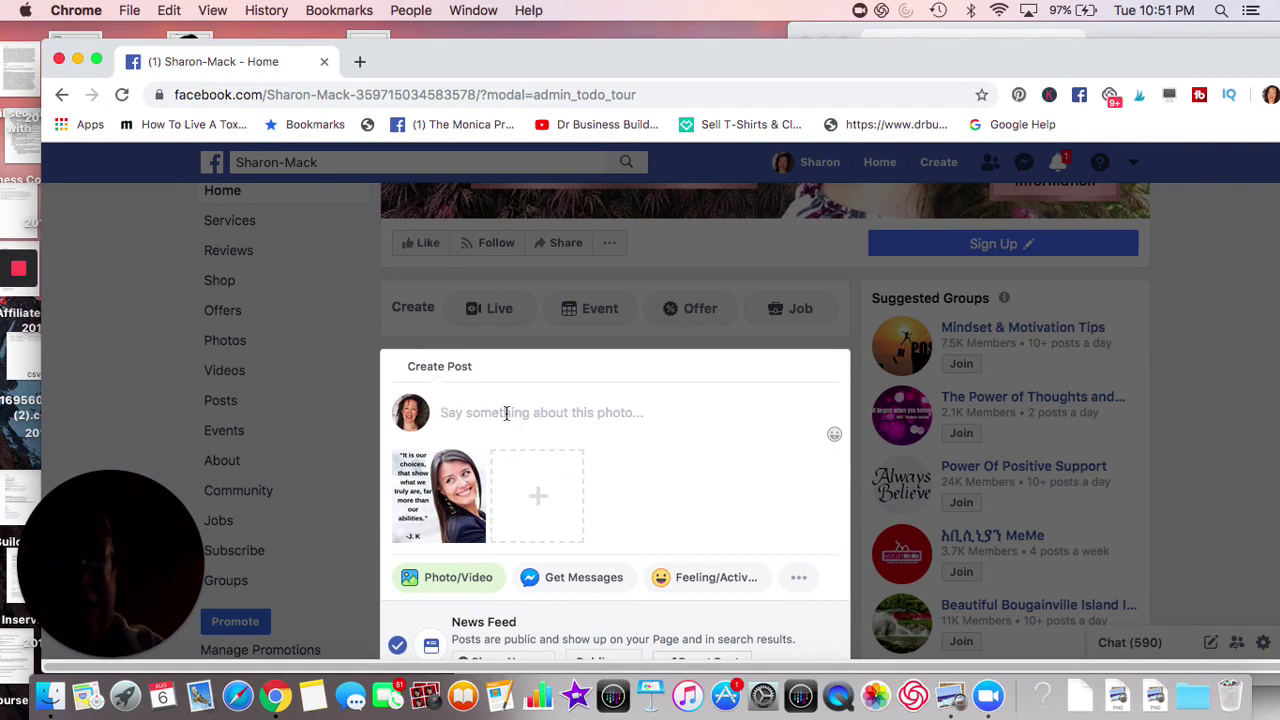
text(W)
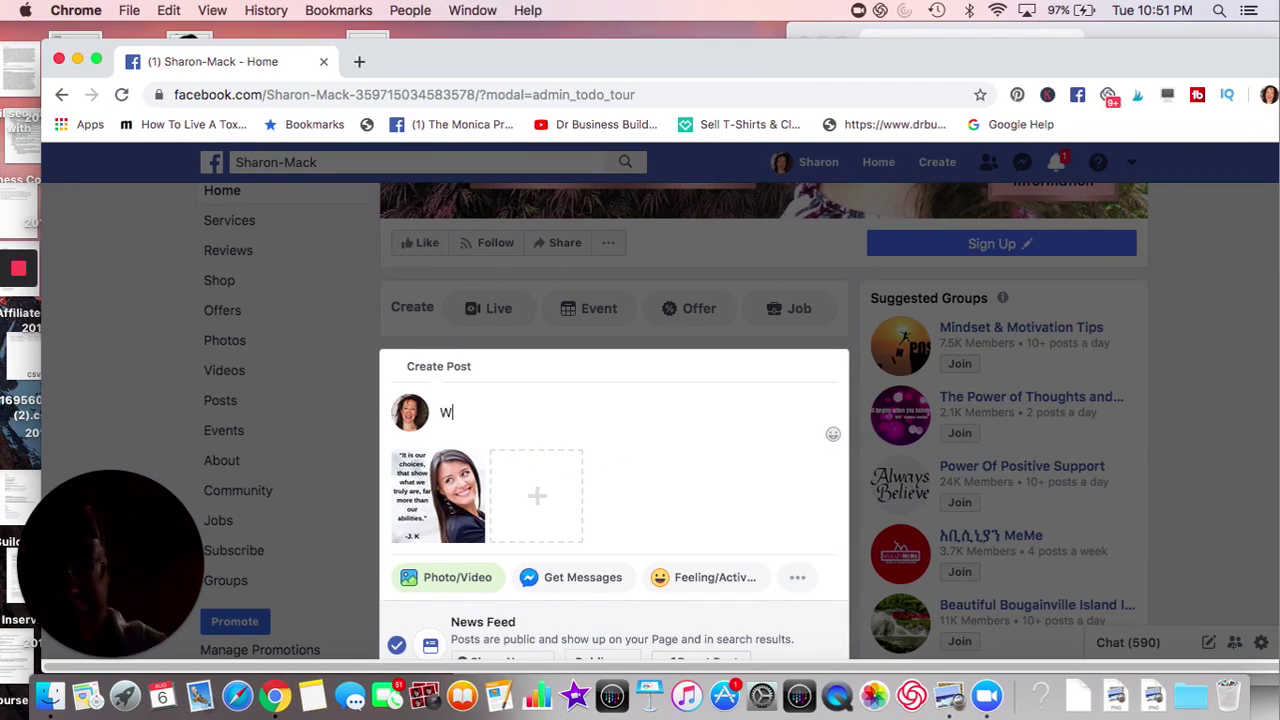
text(hat choic)
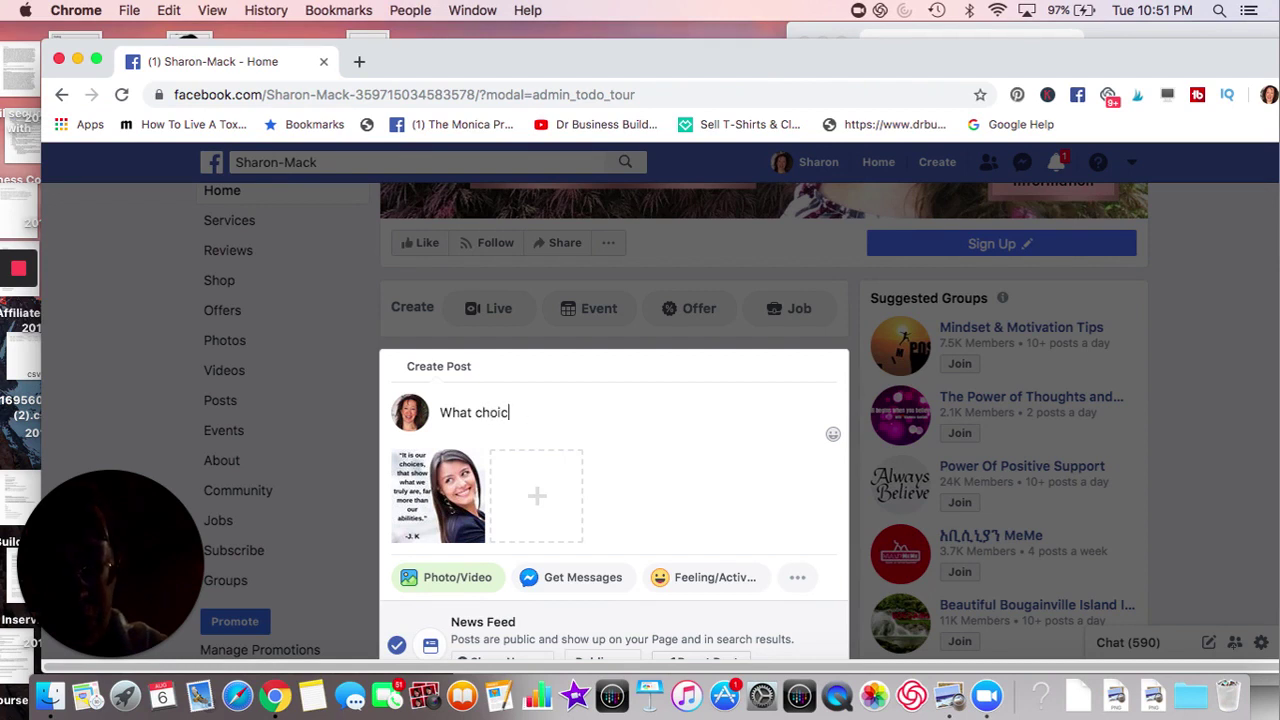
text(es did)
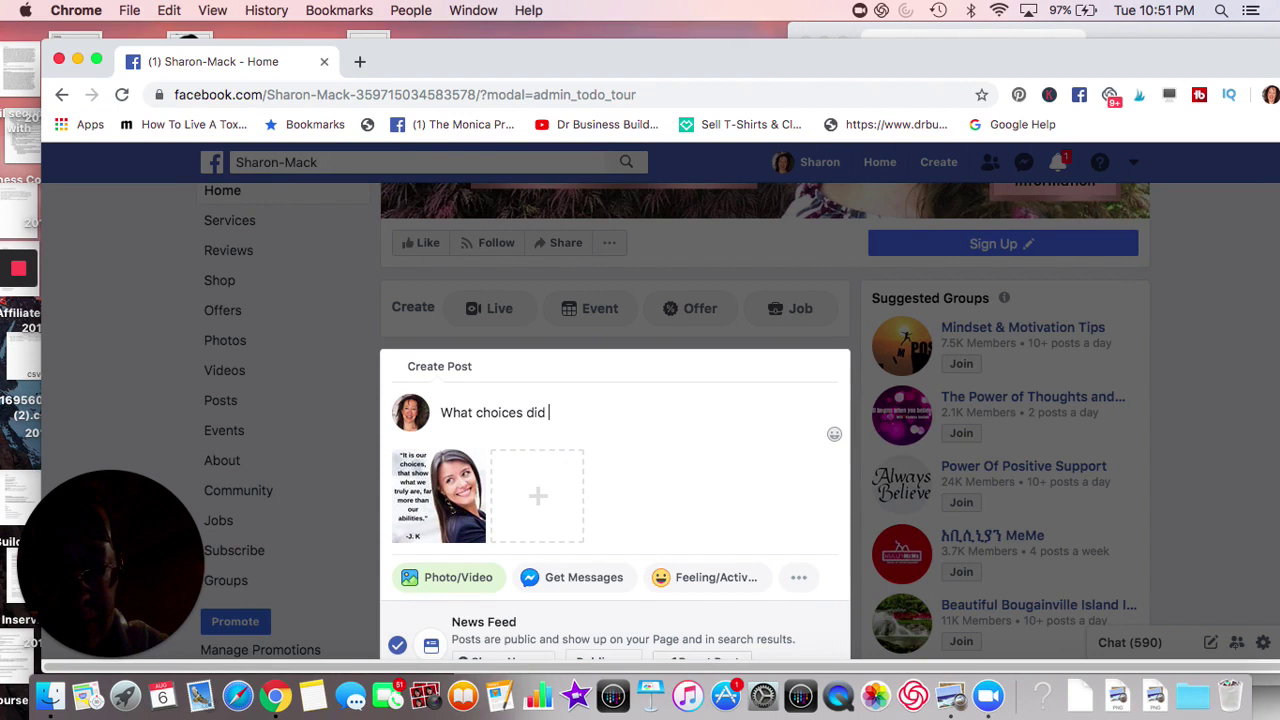
text( you make toda)
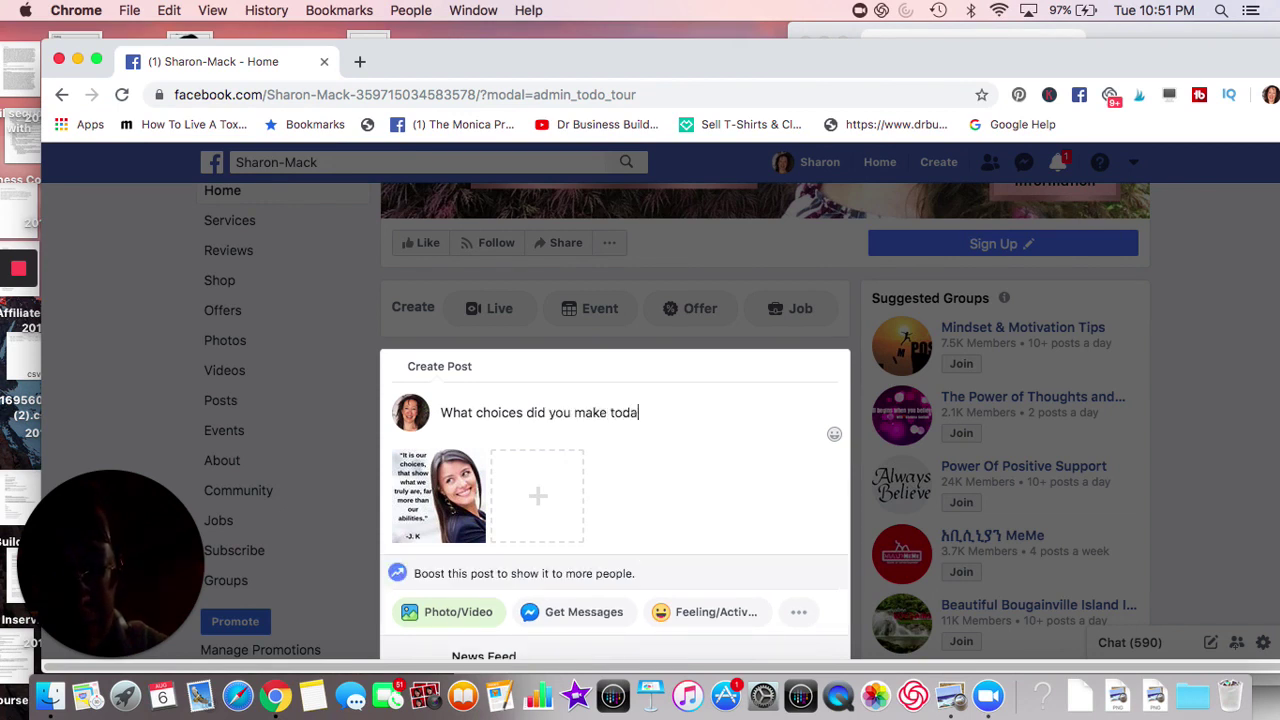
text(y?)
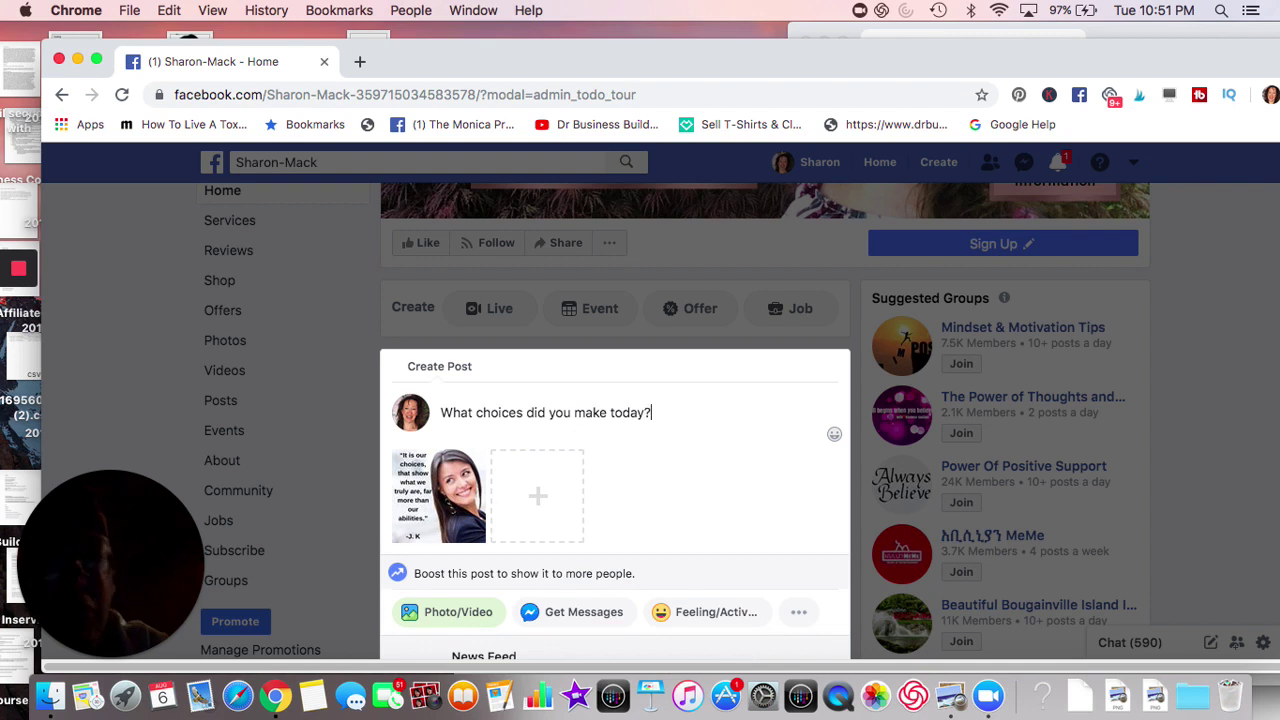
scroll(583, 474, down, 1)
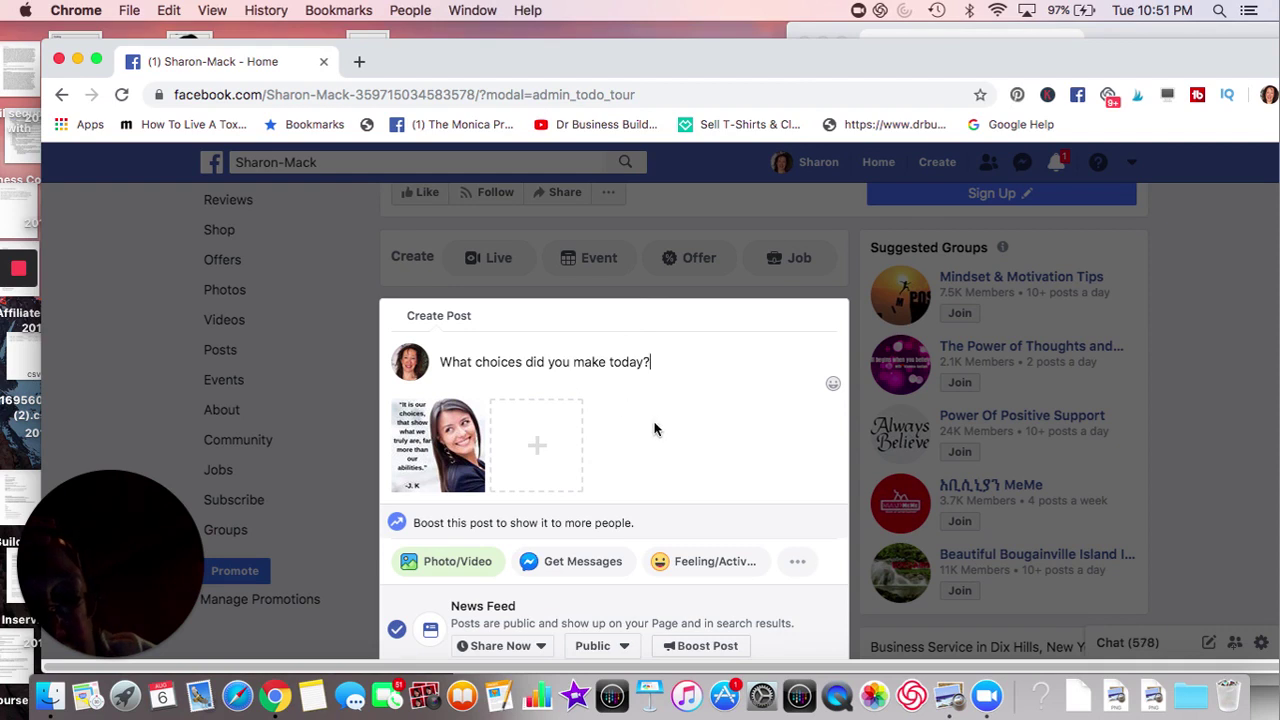
Step: Switch the post from Share Now to Schedule
scroll(654, 429, down, 4)
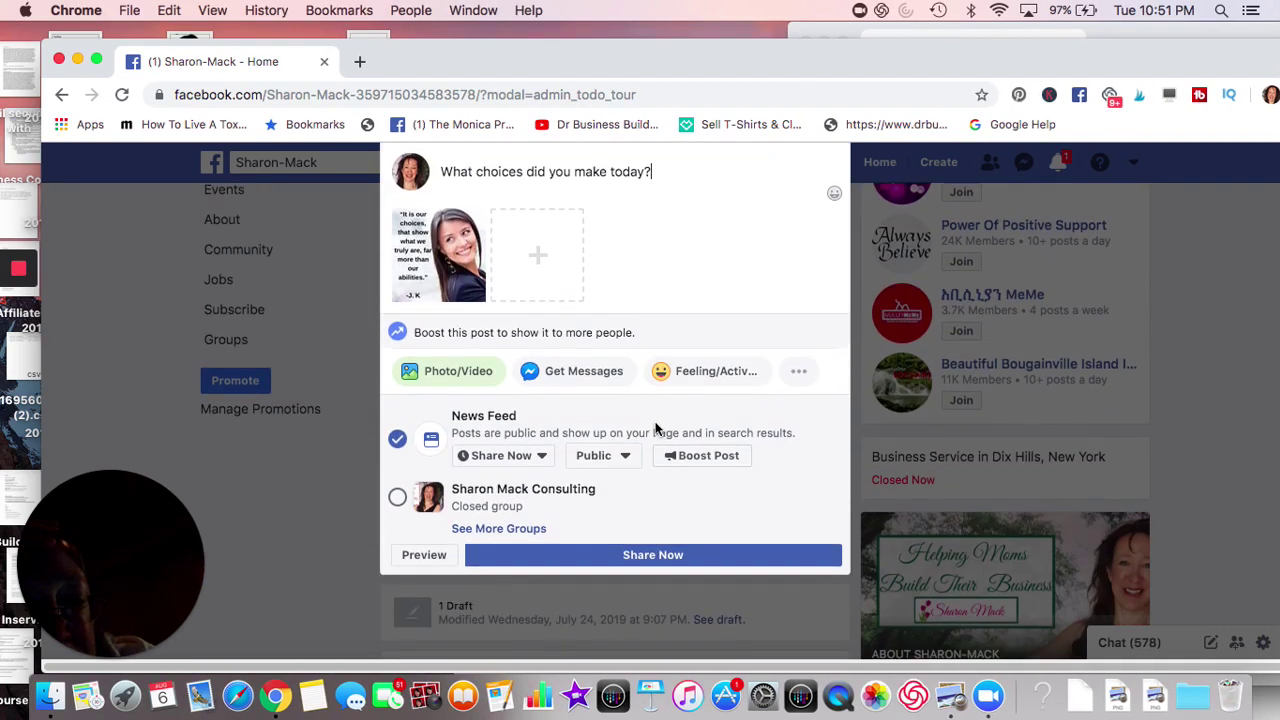
click(543, 457)
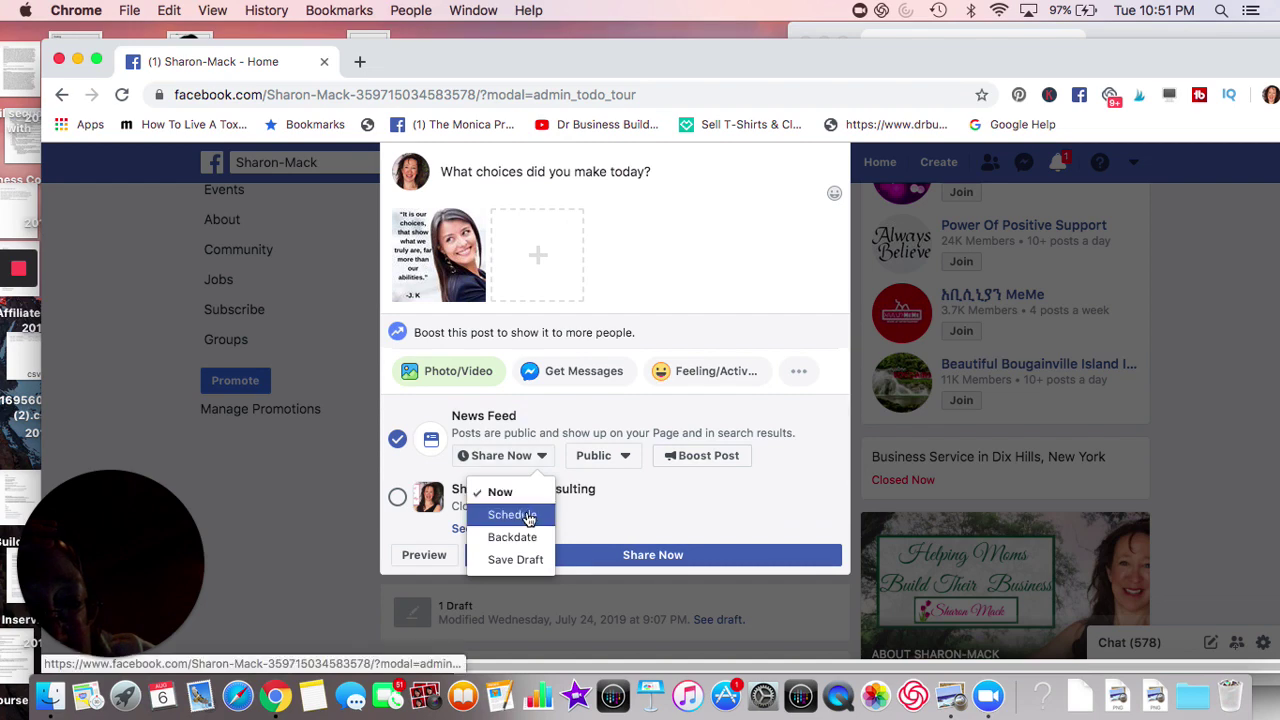
click(529, 516)
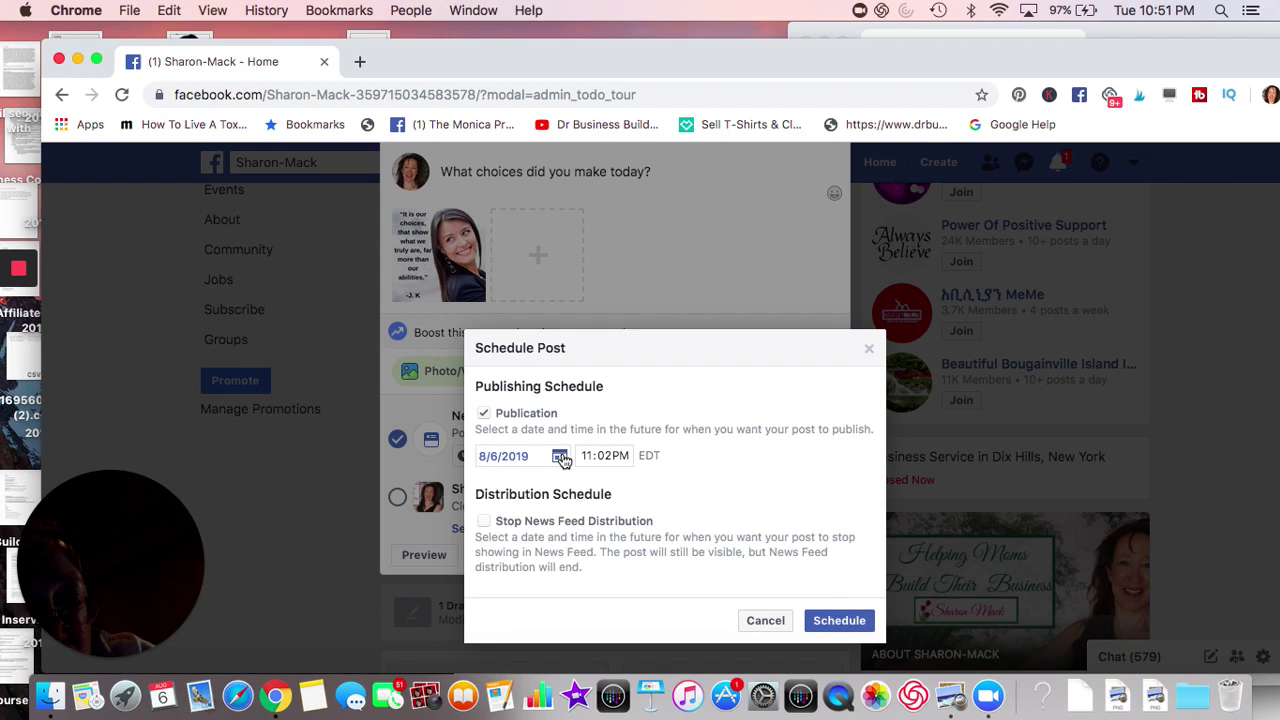
Step: Set the publish date to August 7, 2019 and the time to 7:02 AM
click(561, 456)
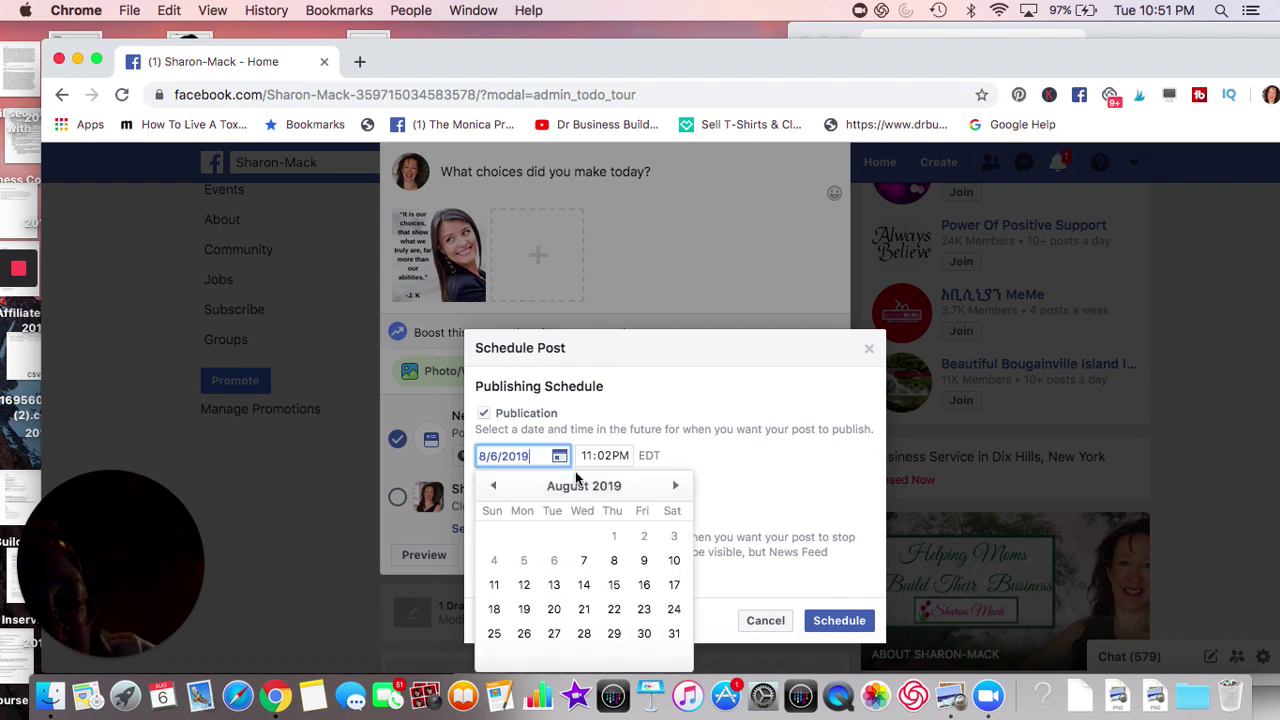
click(584, 560)
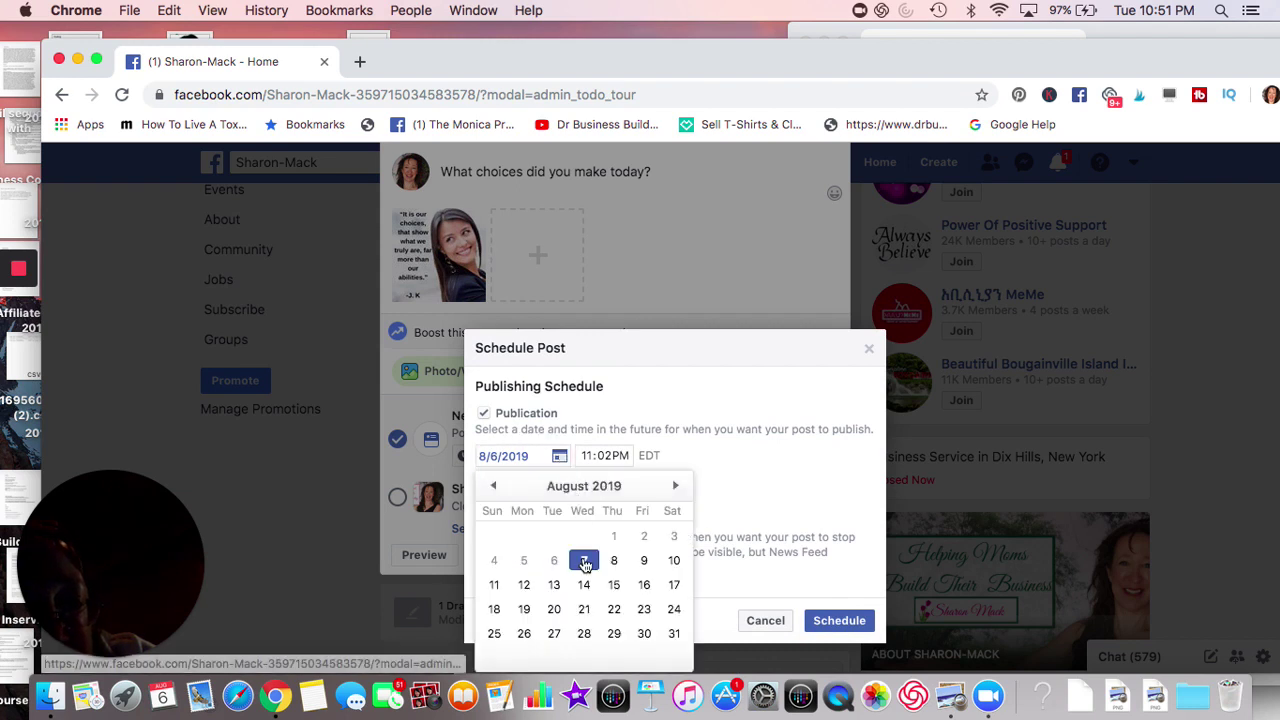
click(619, 460)
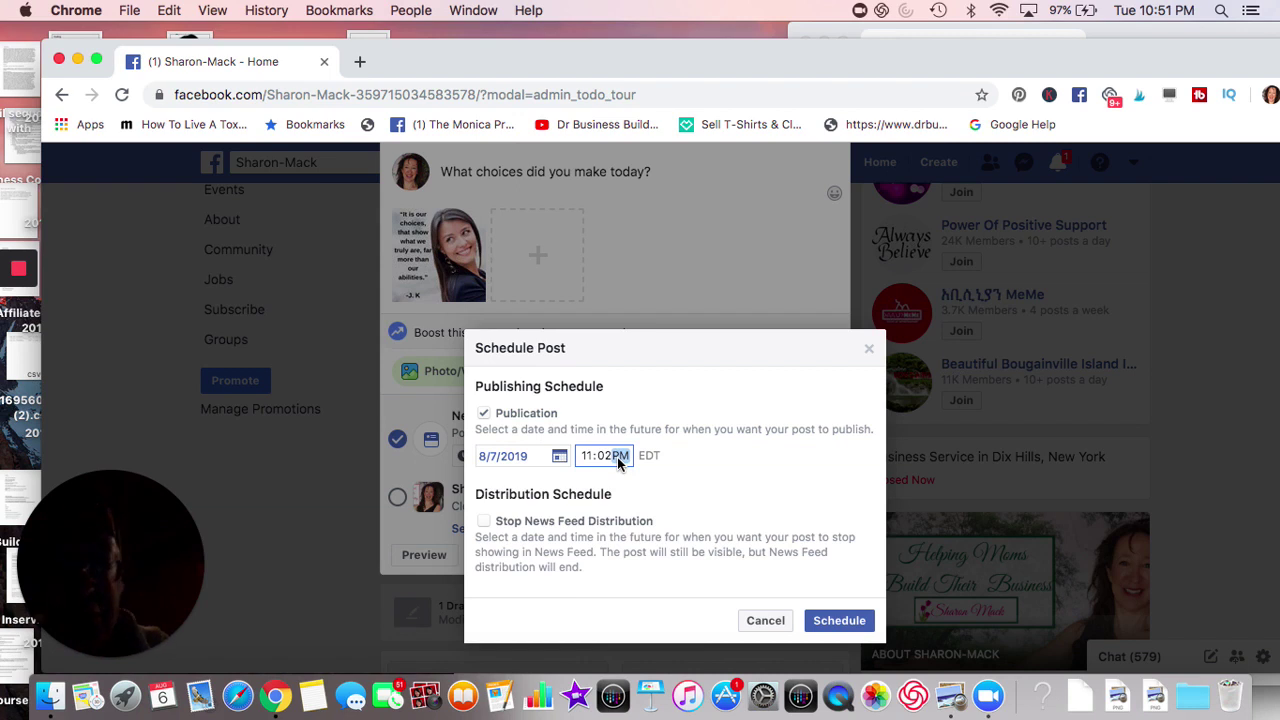
key(Up)
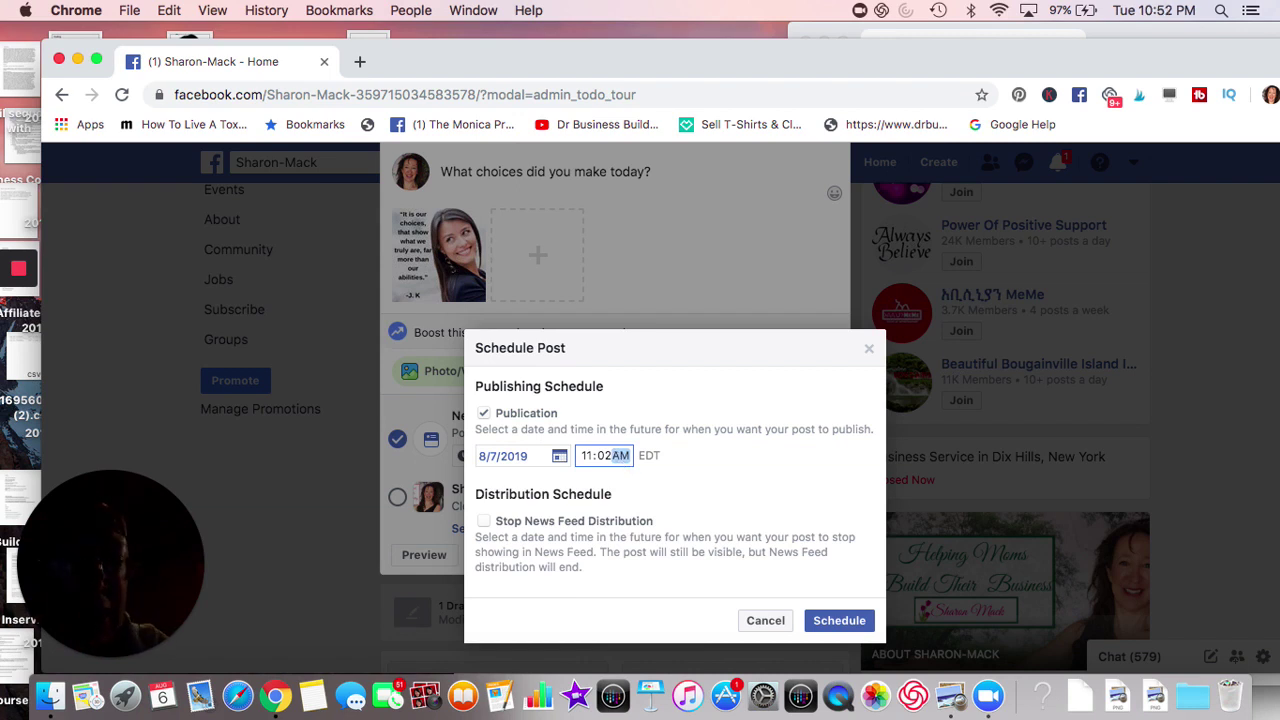
click(587, 457)
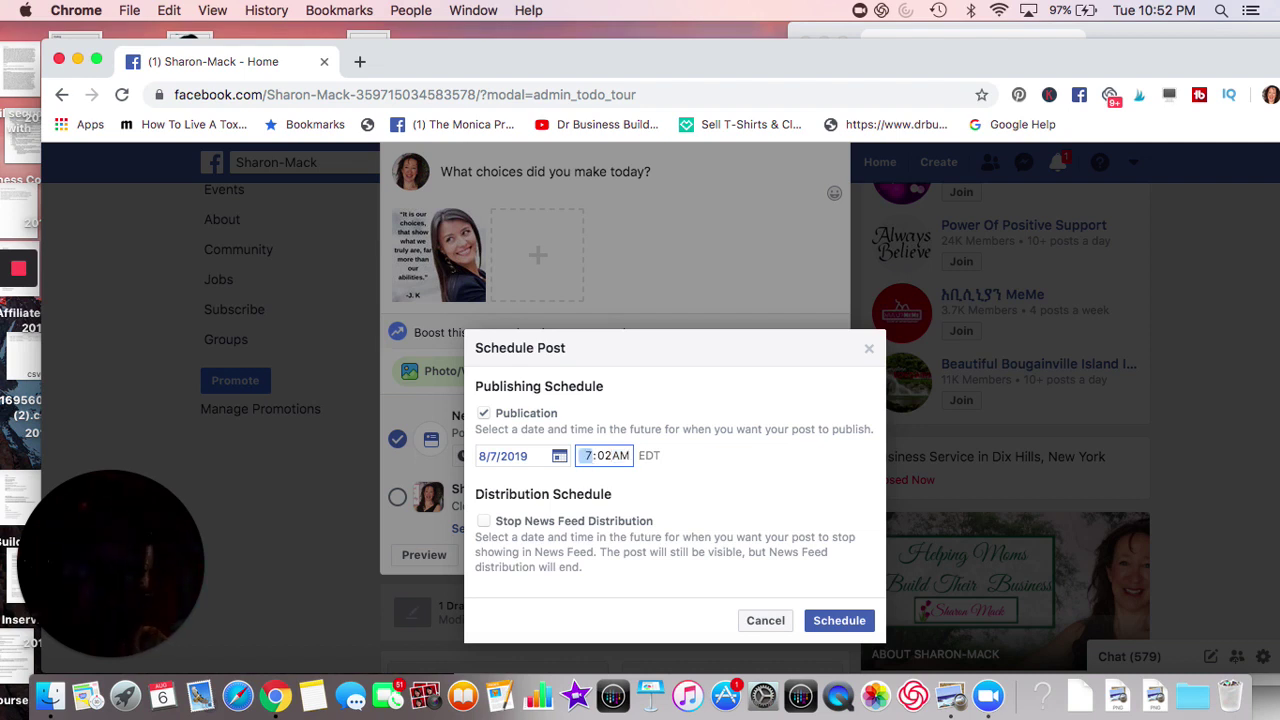
text(7)
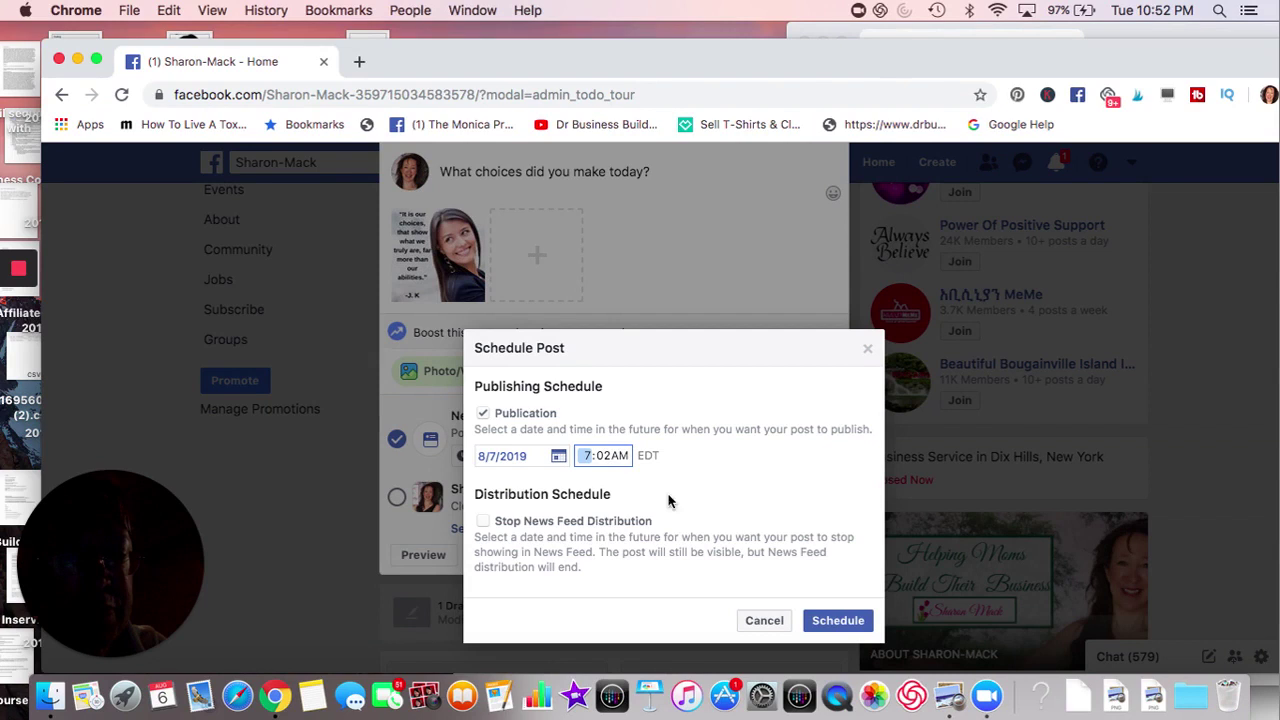
Step: Confirm the 7:02 AM schedule and submit the quote post as a scheduled post
click(840, 620)
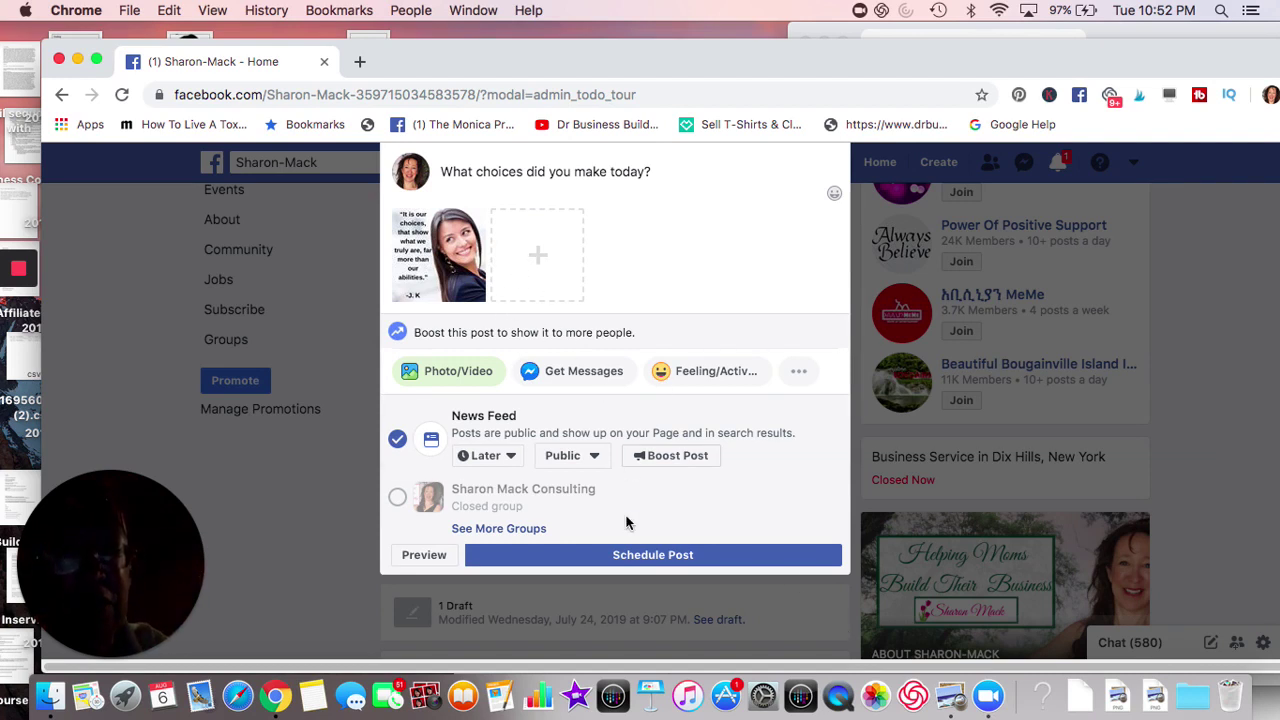
mouse_move(411, 222)
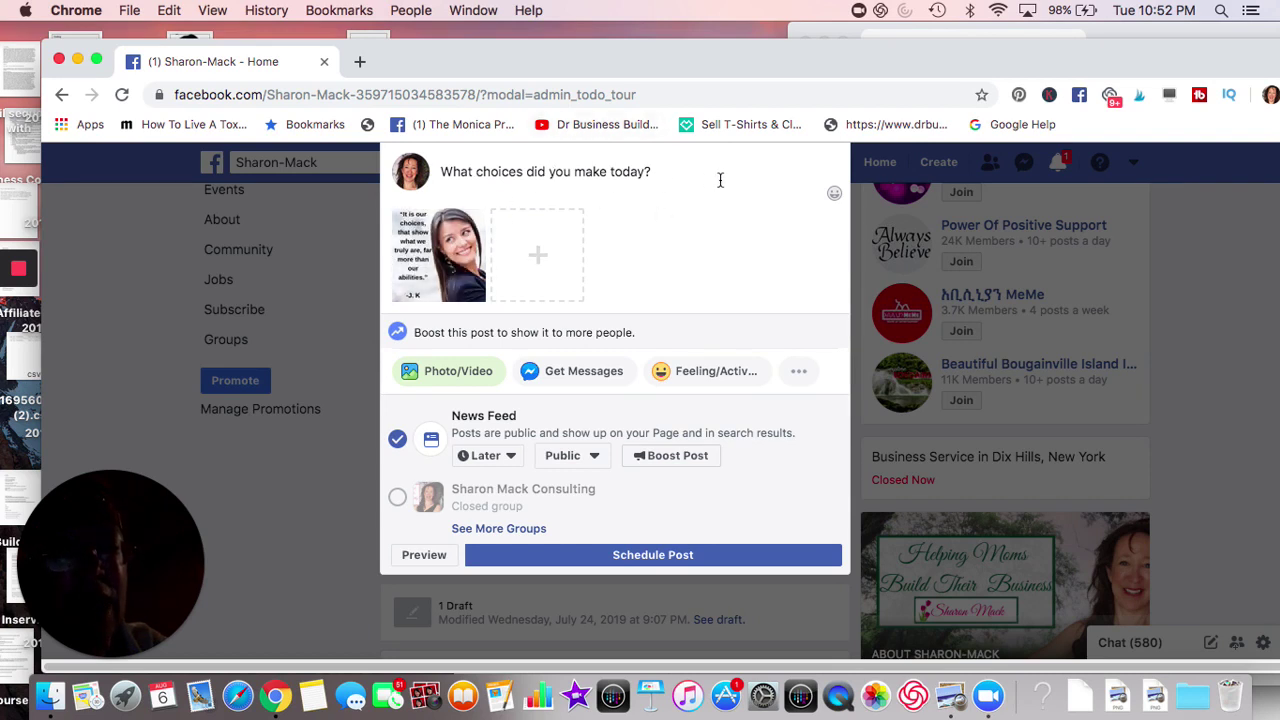
click(648, 562)
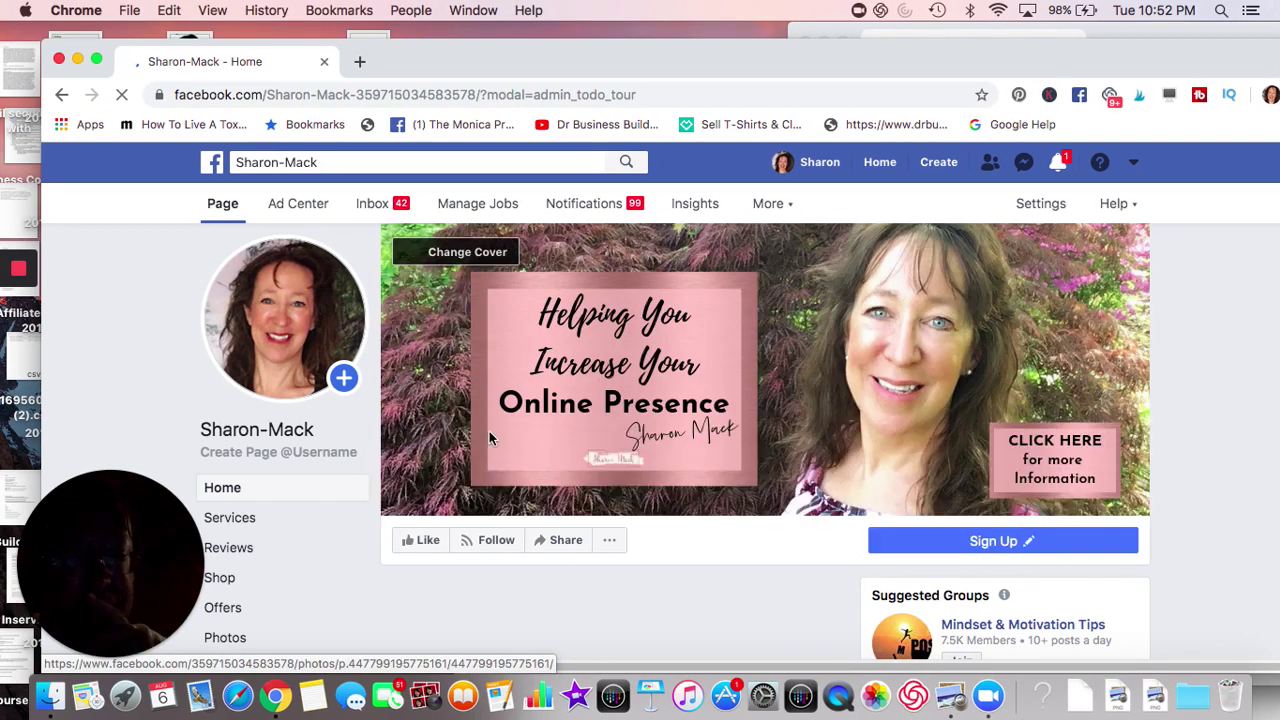
scroll(515, 442, down, 2)
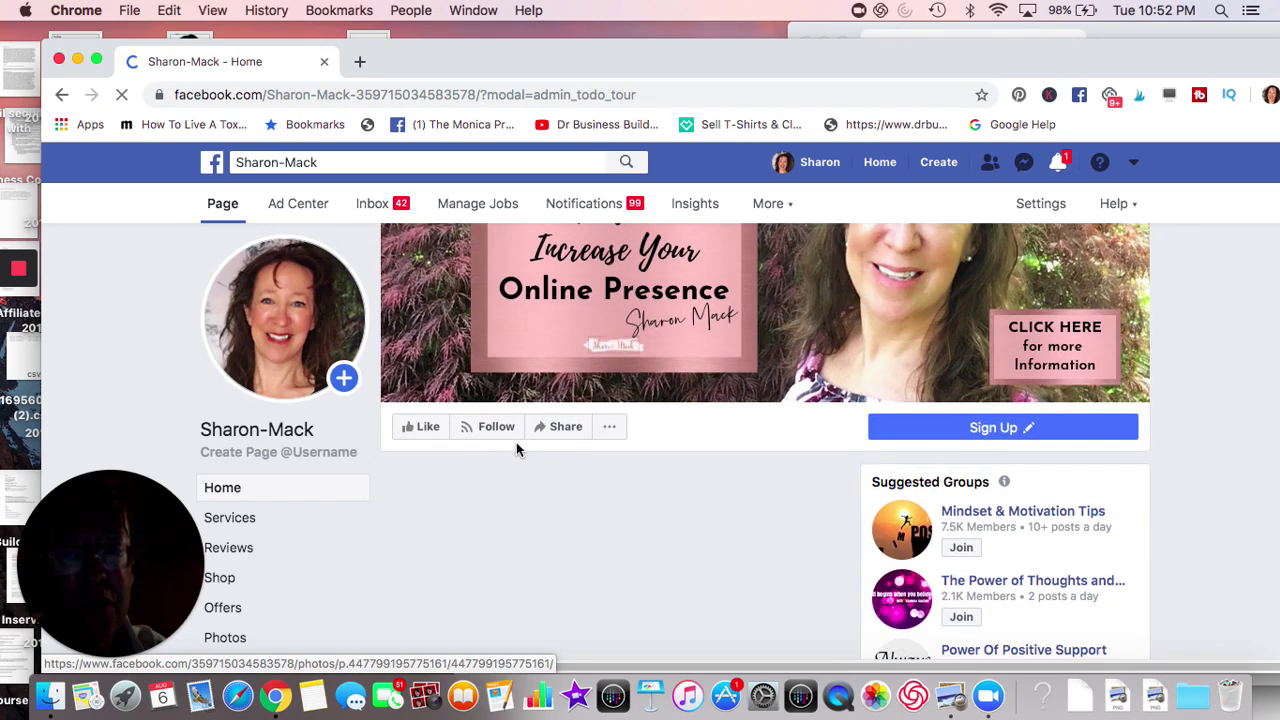
scroll(515, 449, down, 3)
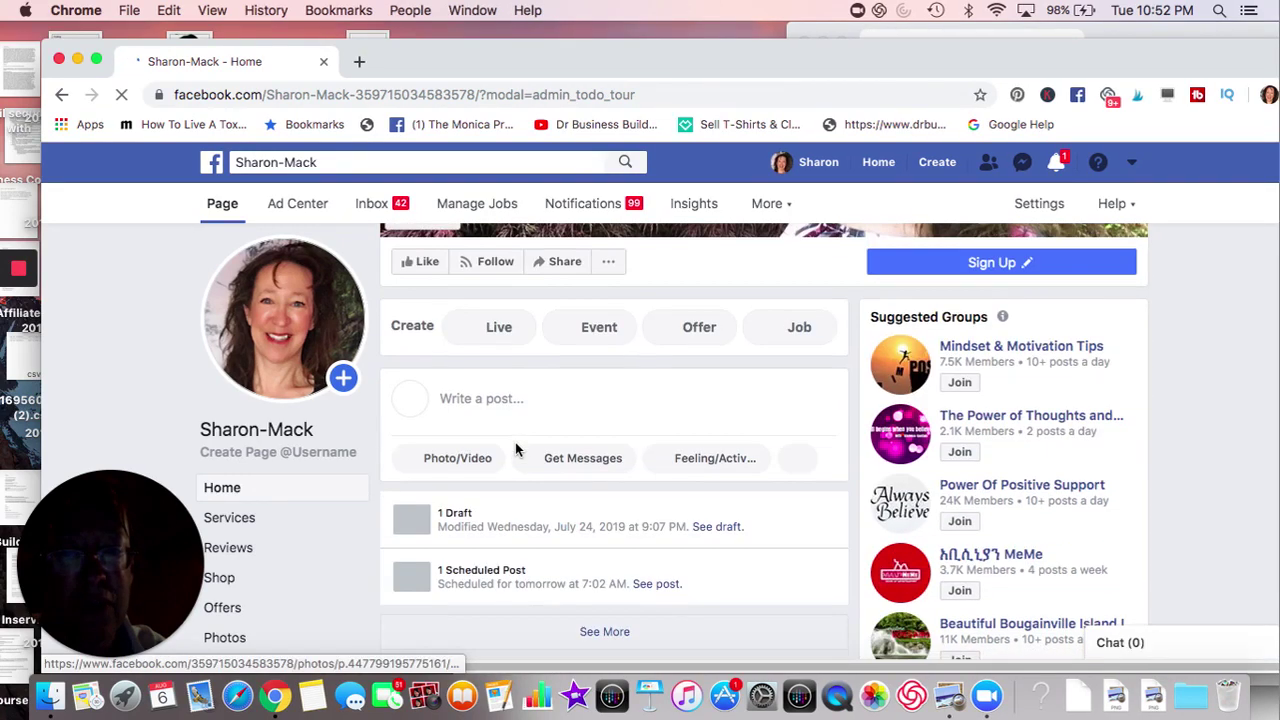
scroll(515, 449, down, 2)
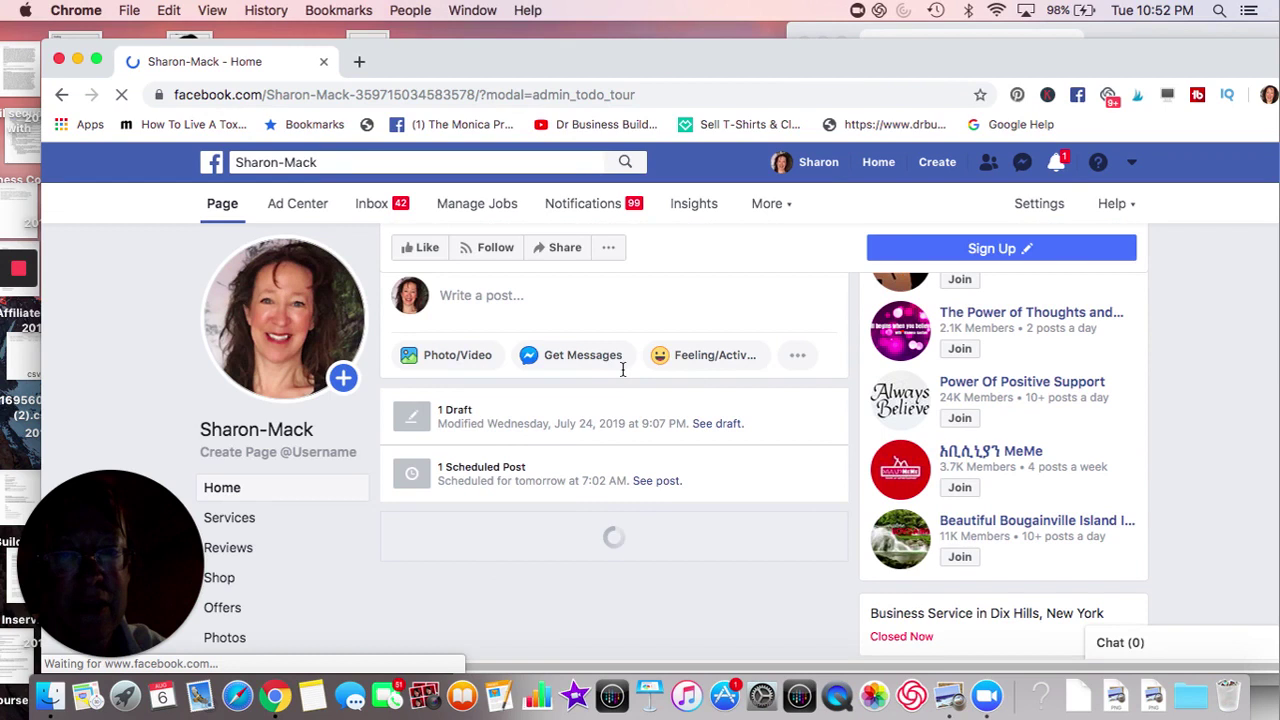